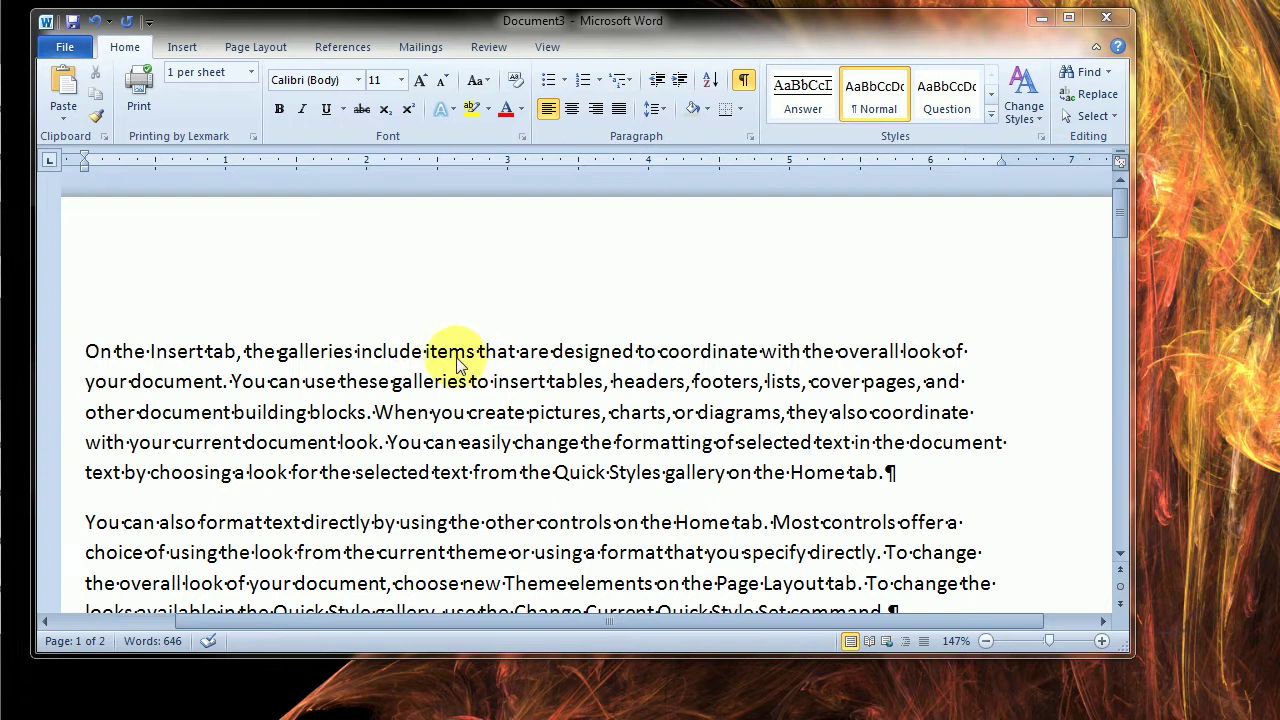
# Enlarge the document window so that more of the text fits on screen
pyautogui.scroll(-5, 487, 368)
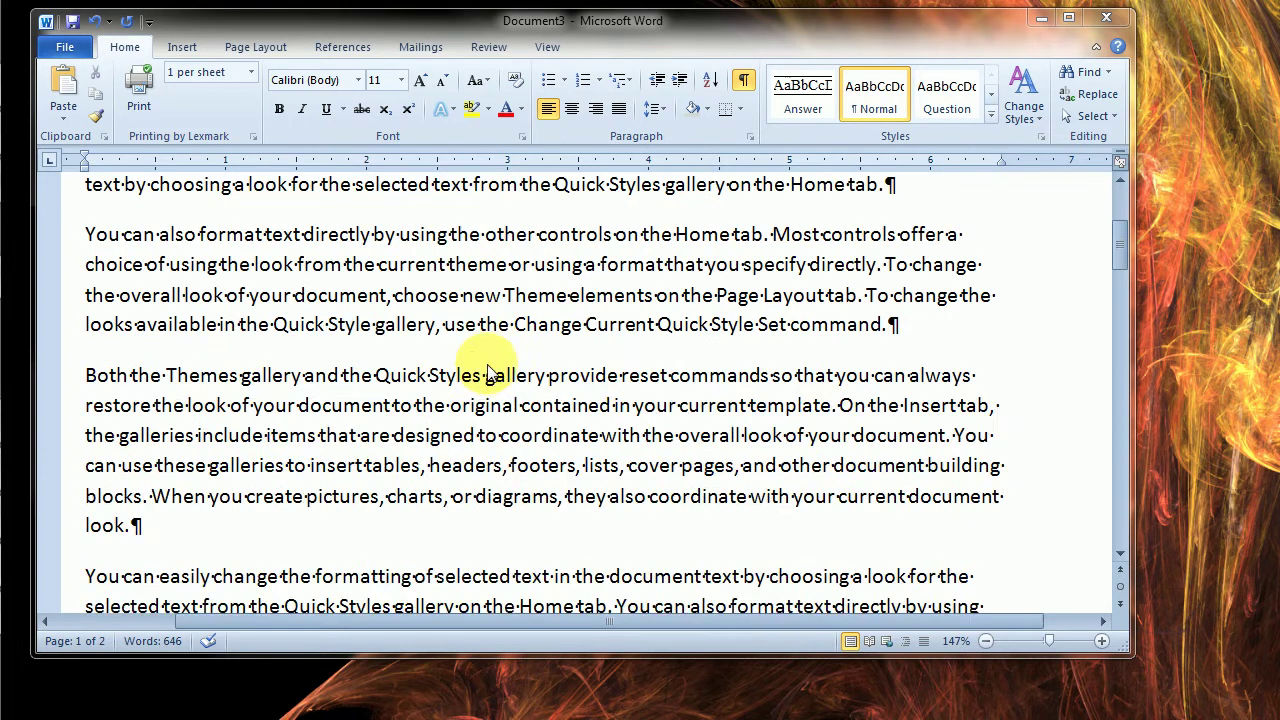
pyautogui.scroll(3, 490, 370)
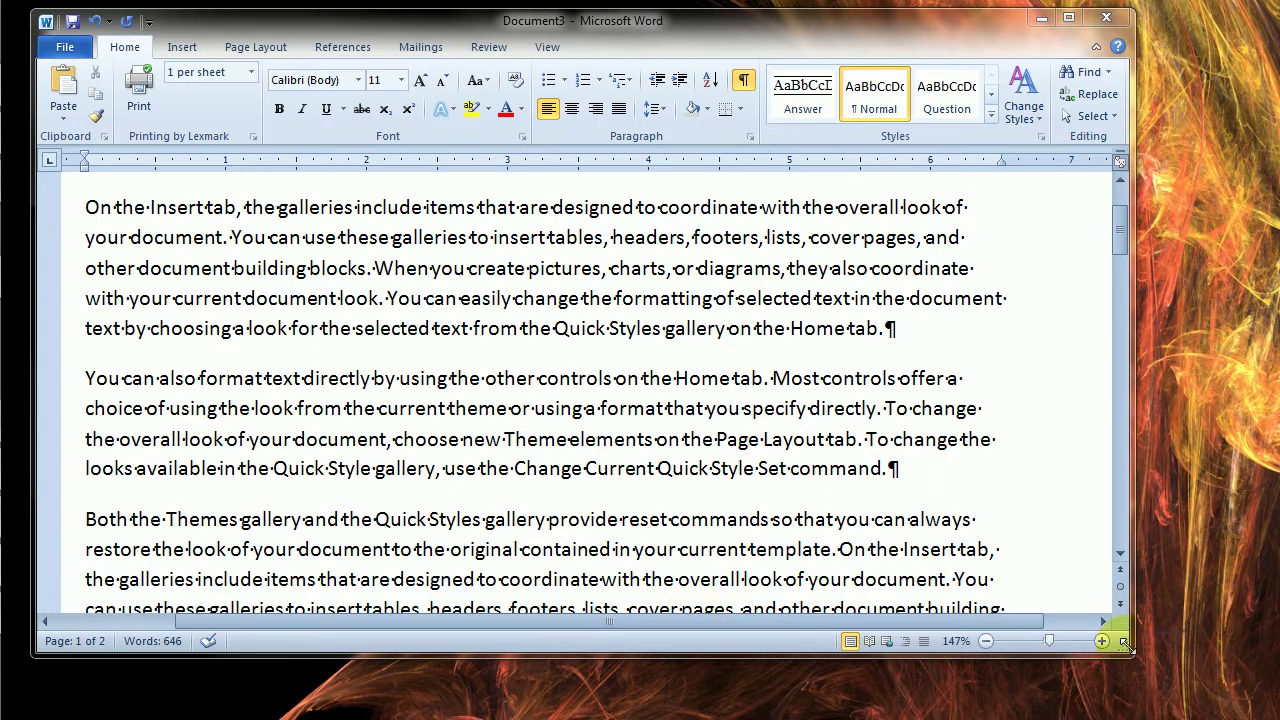
pyautogui.moveTo(1124, 645); pyautogui.dragTo(1152, 704)
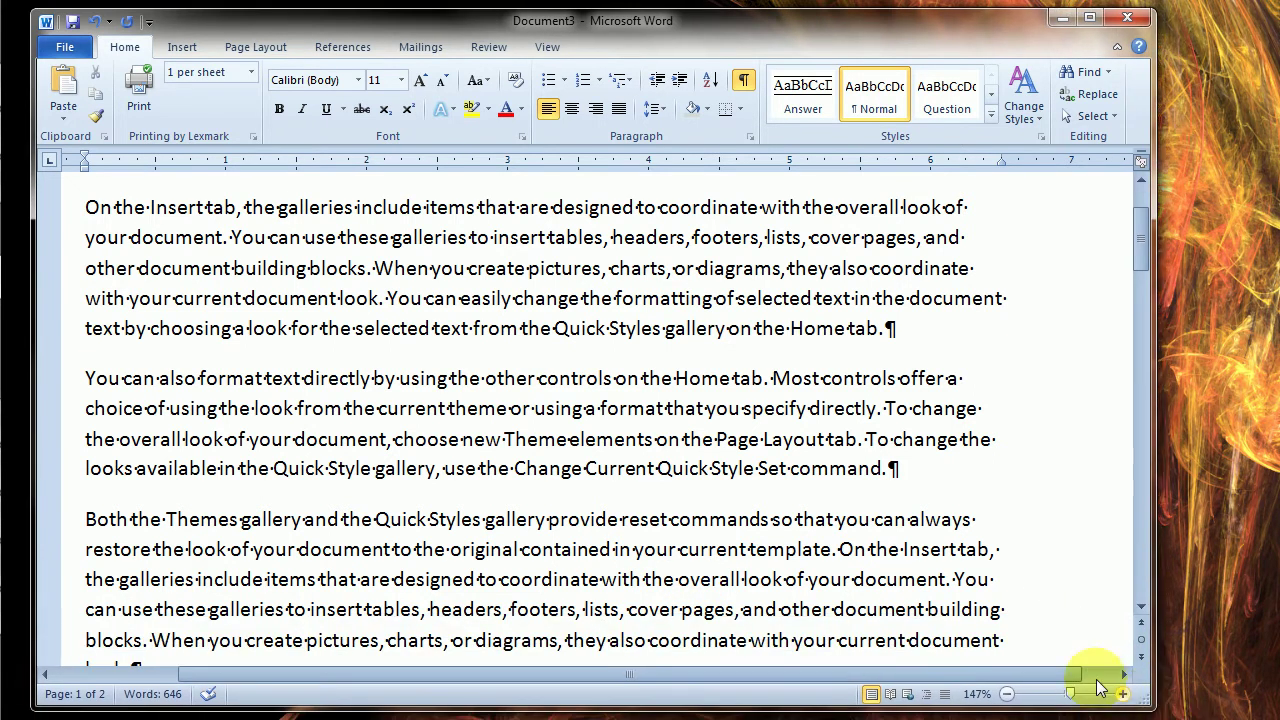
pyautogui.scroll(2, 495, 400)
pyautogui.scroll(-2, 490, 400)
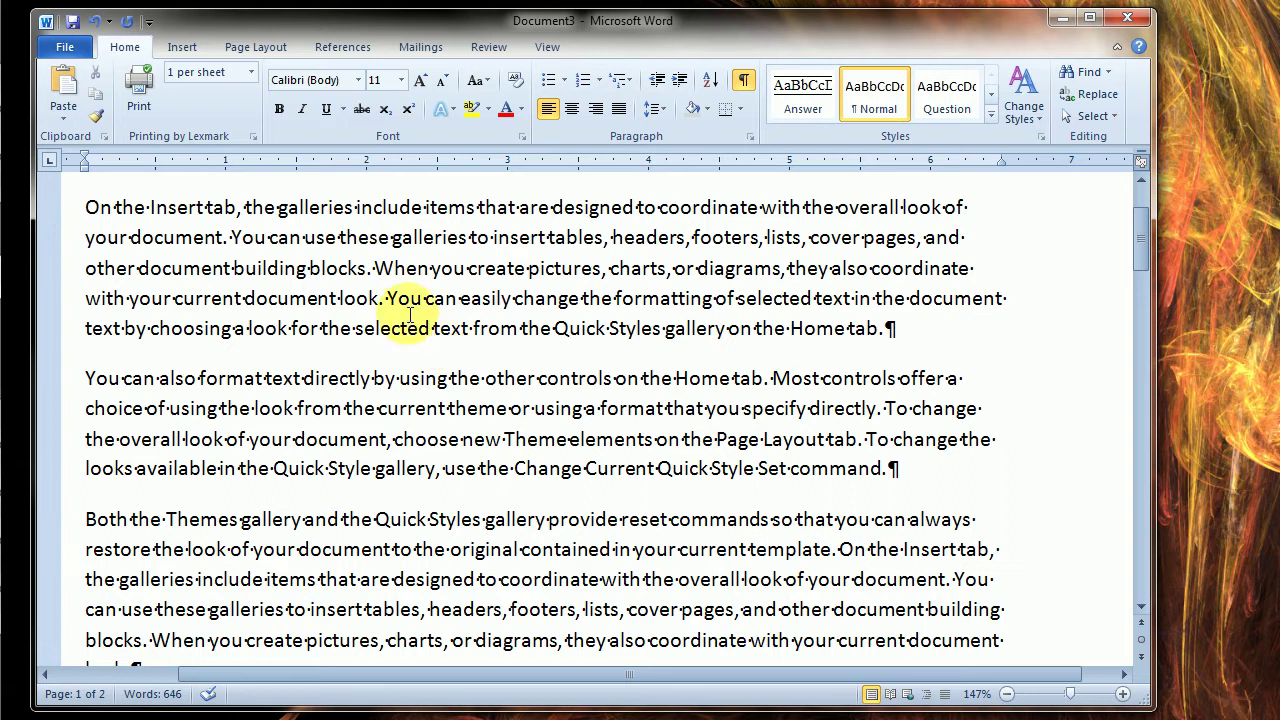
# Lay out the whole document in two columns and review the text flow
pyautogui.click(261, 50)
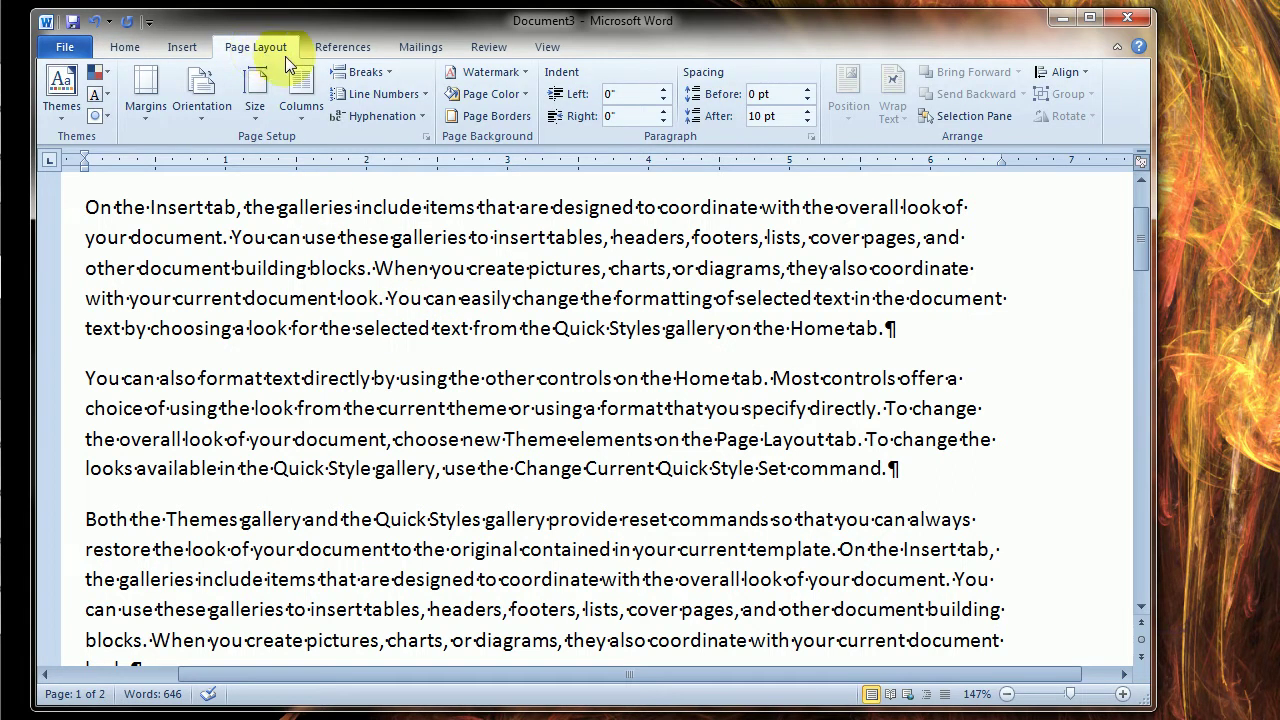
pyautogui.click(302, 90)
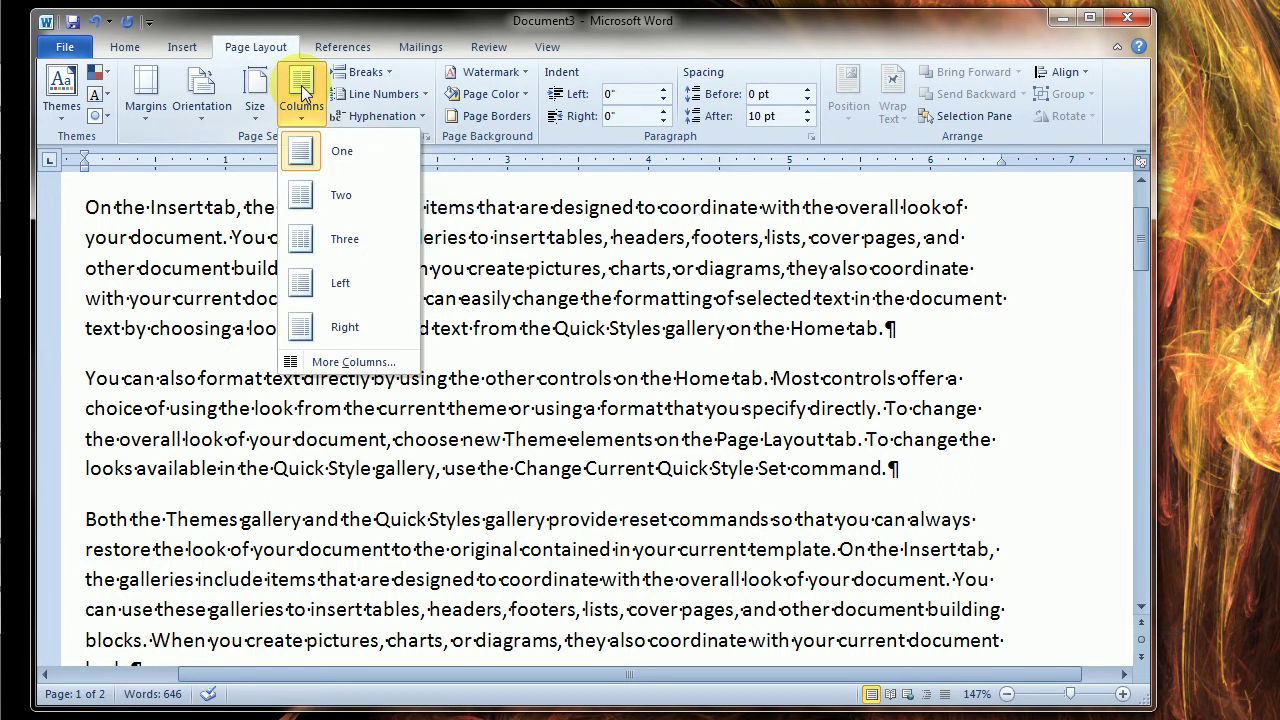
pyautogui.click(303, 194)
pyautogui.scroll(17, 533, 398)
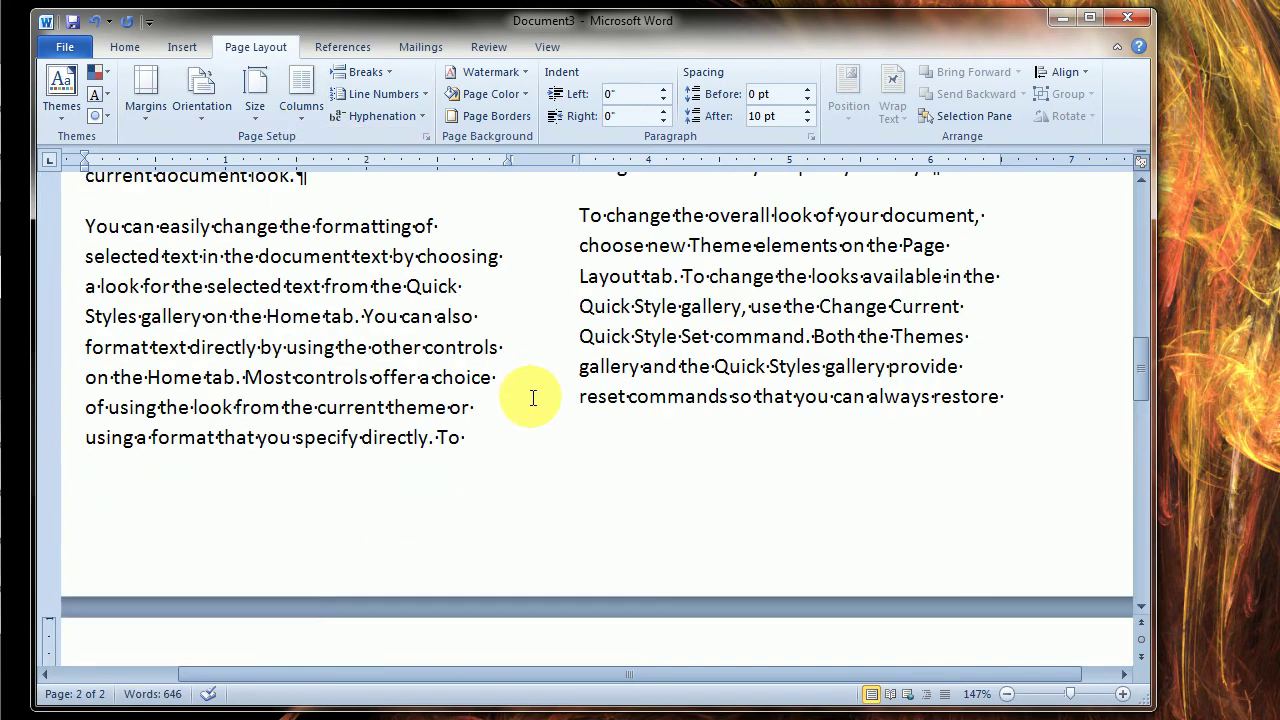
pyautogui.scroll(-6, 531, 395)
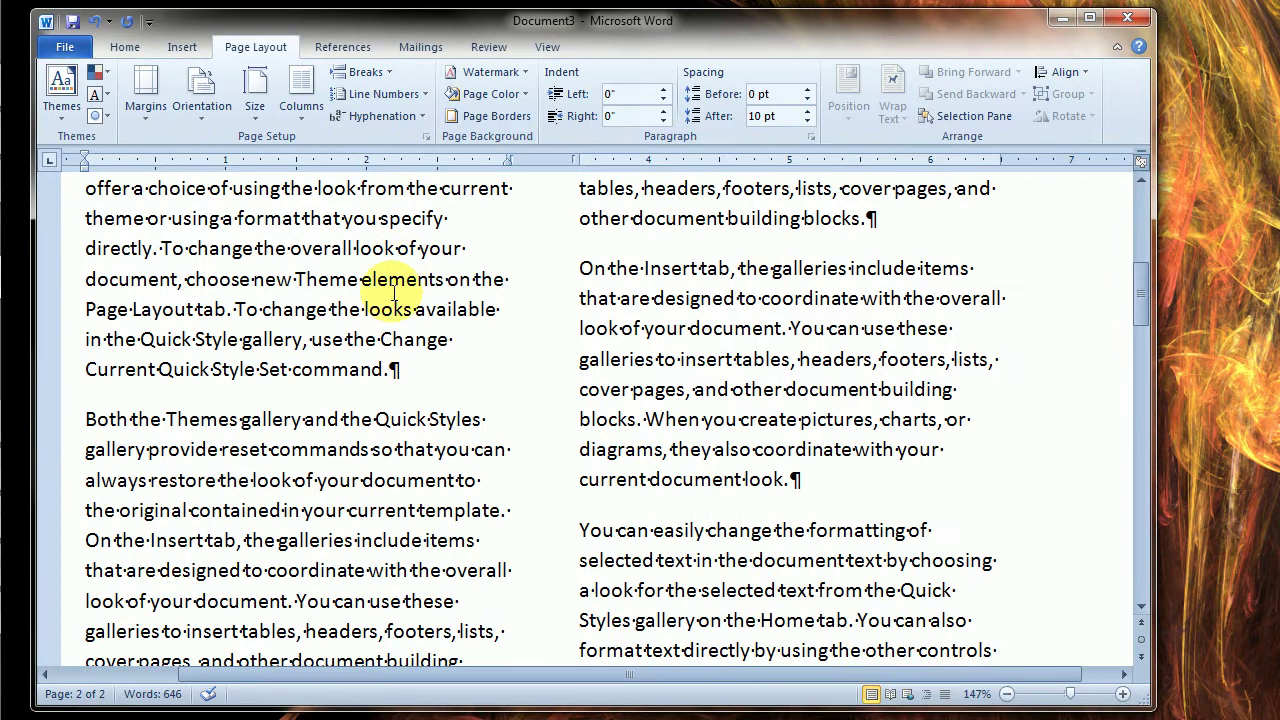
# Return the whole document to a single-column layout
pyautogui.click(302, 88)
pyautogui.click(311, 140)
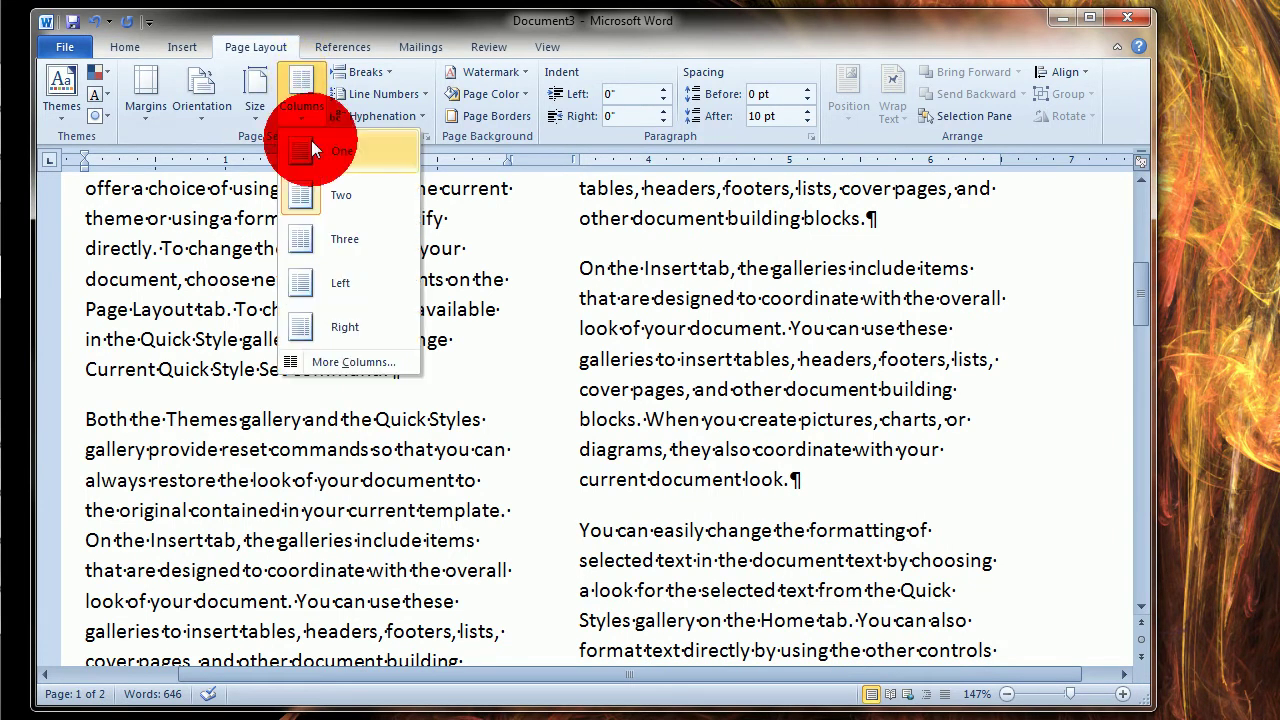
pyautogui.scroll(-3, 463, 286)
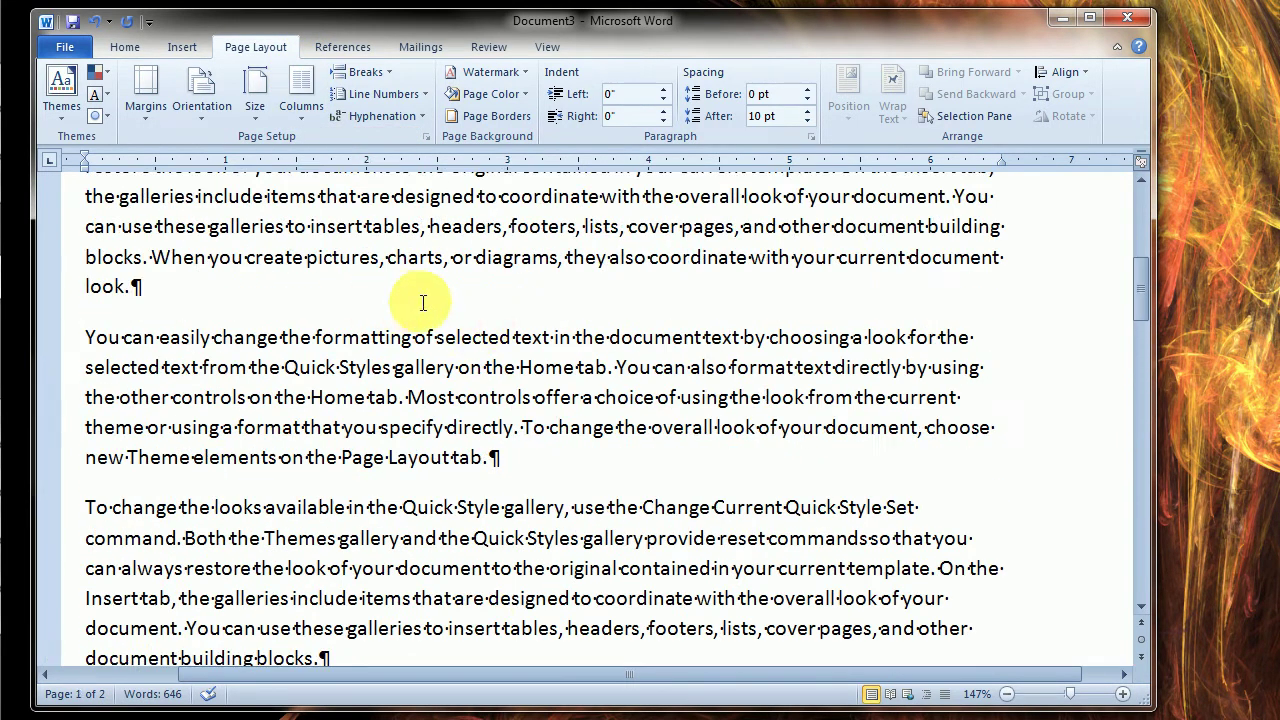
# Insert a continuous section break at the end of the third paragraph, after "current document look."
pyautogui.scroll(2, 423, 297)
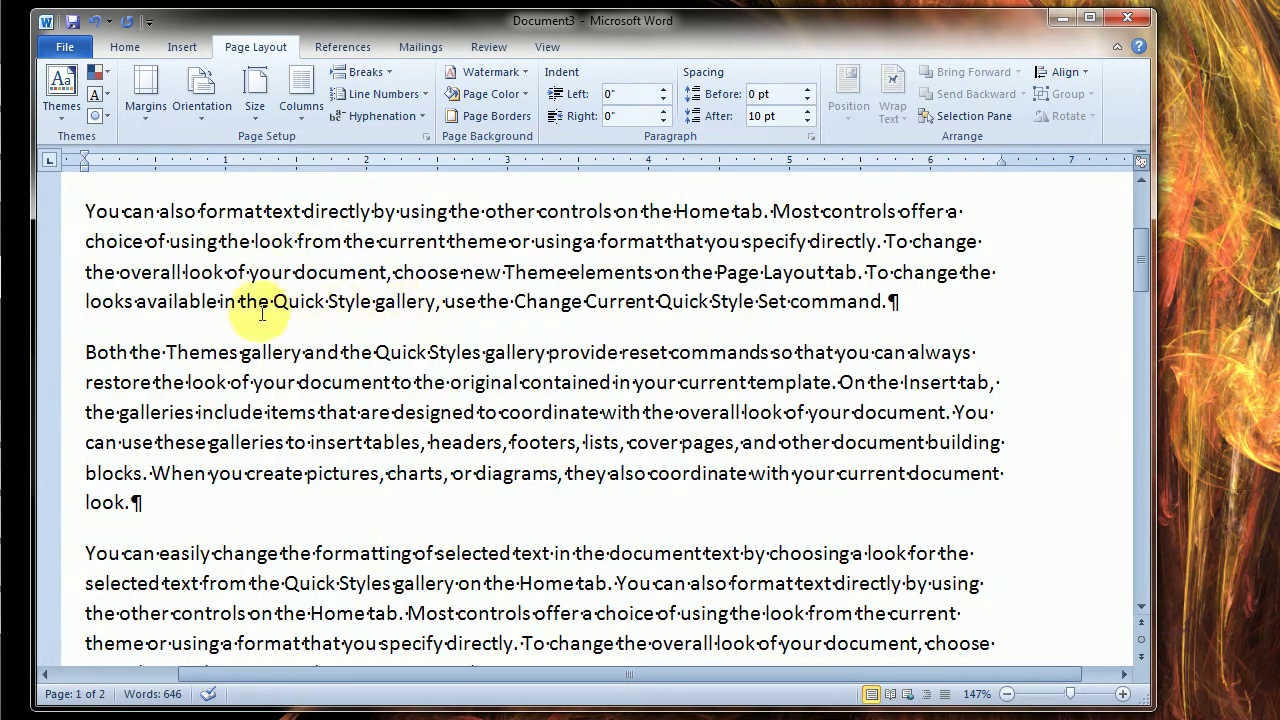
pyautogui.click(168, 504)
pyautogui.click(389, 78)
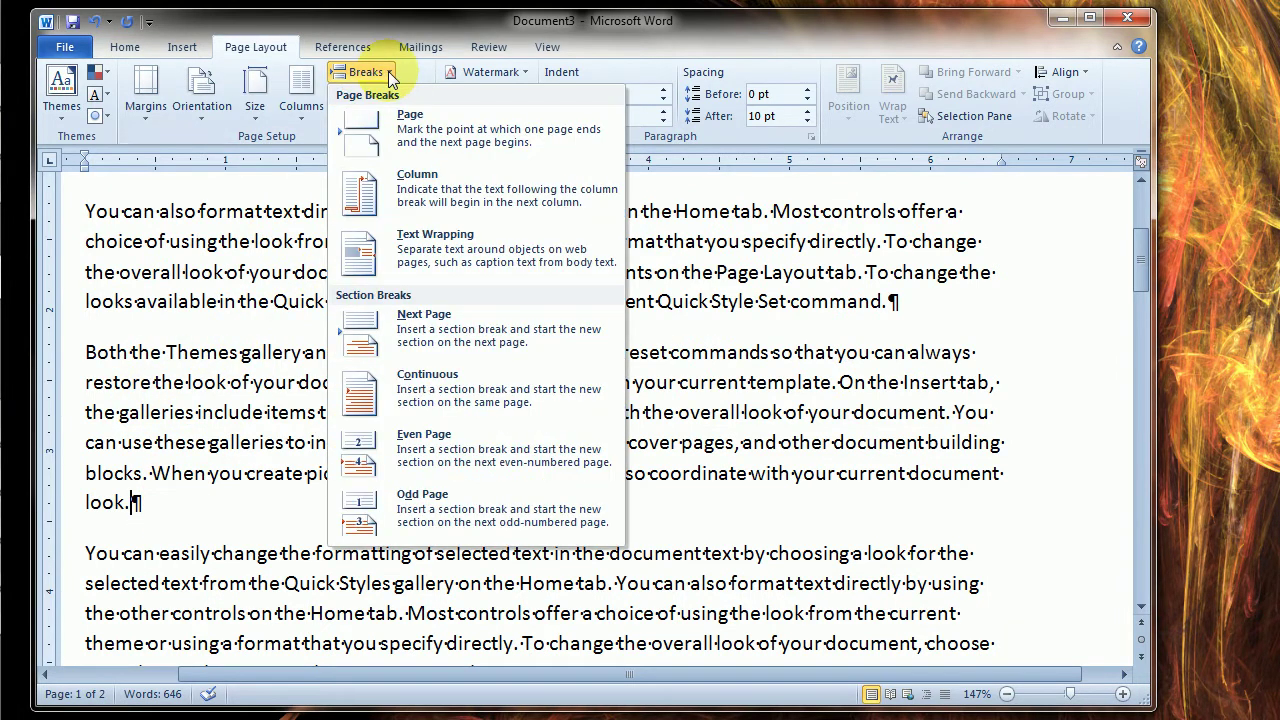
pyautogui.click(422, 376)
# Insert a continuous section break before the last paragraph on page 1, which begins "You can easily change the formatting"
pyautogui.scroll(-8, 470, 370)
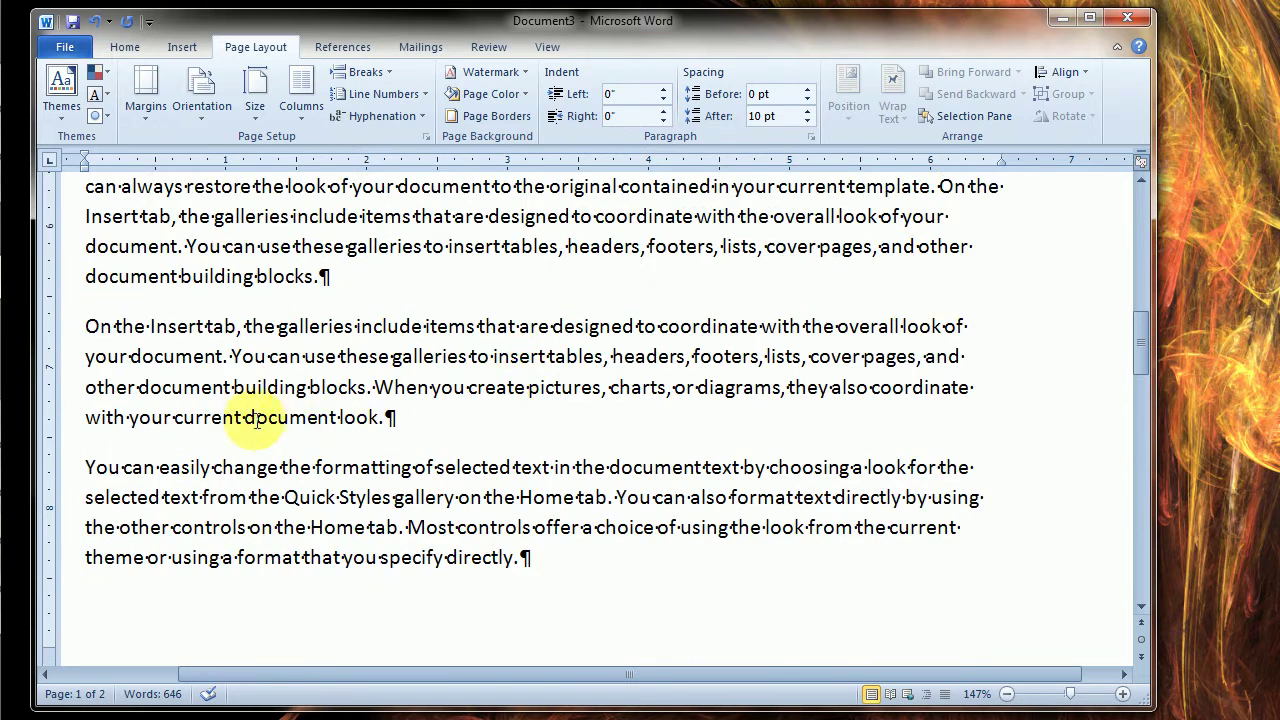
pyautogui.click(84, 466)
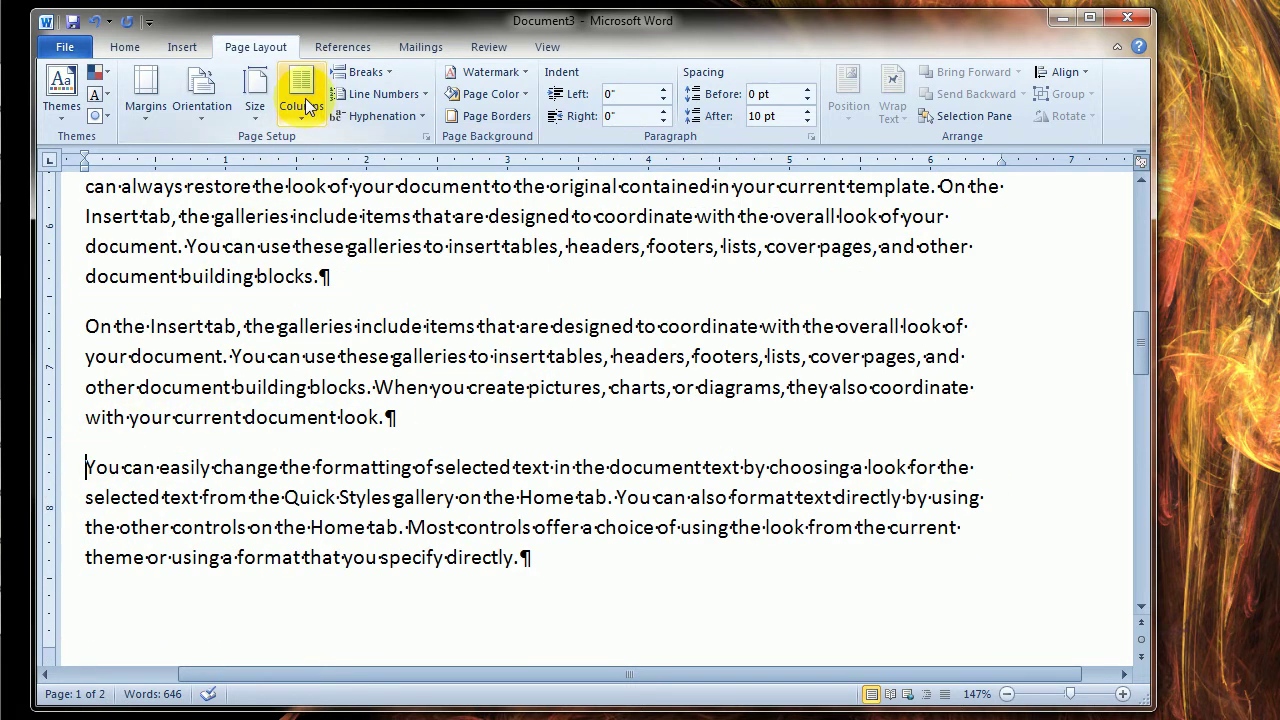
pyautogui.click(385, 71)
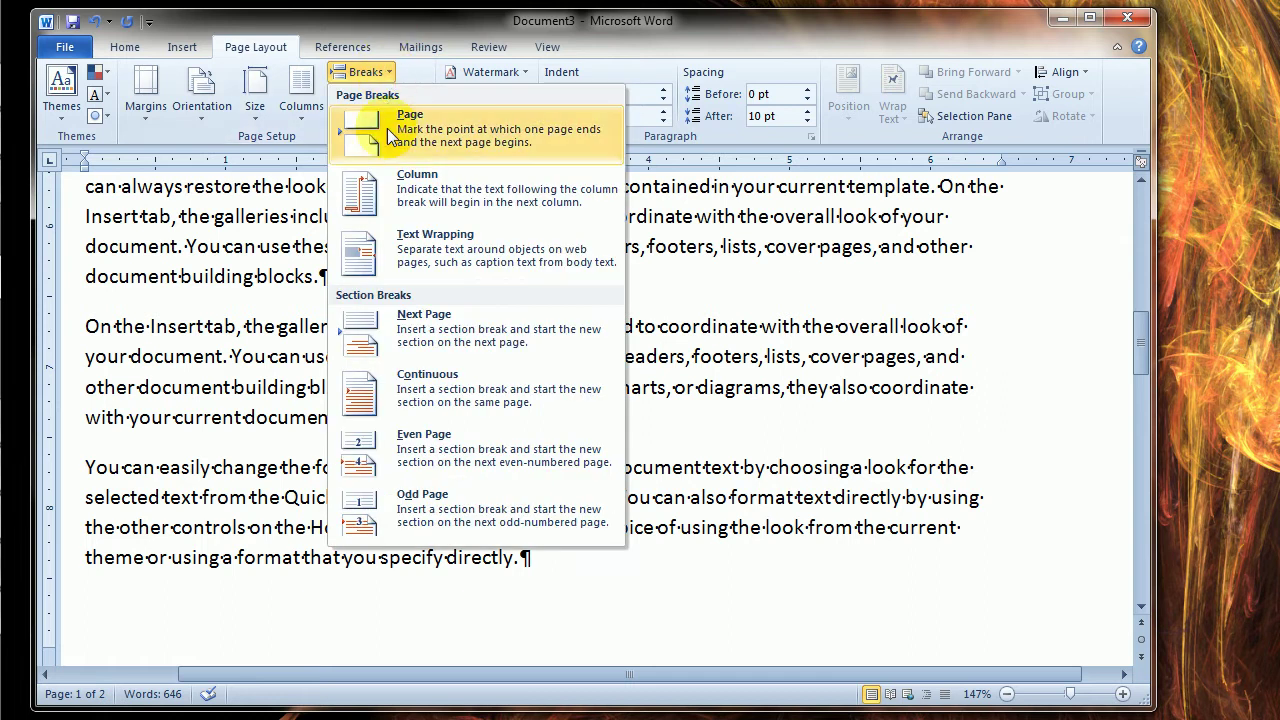
pyautogui.click(388, 395)
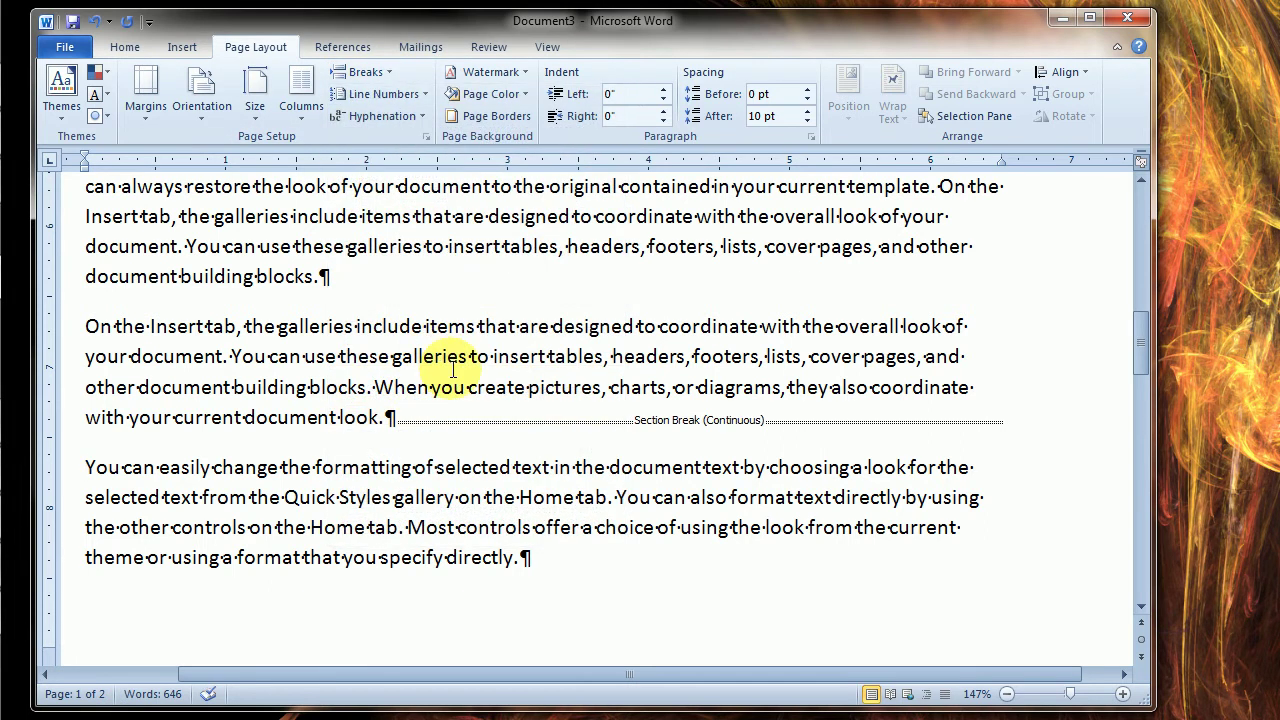
# Format the text between the two continuous section breaks as two columns and check the layout of page 1
pyautogui.scroll(4, 540, 450)
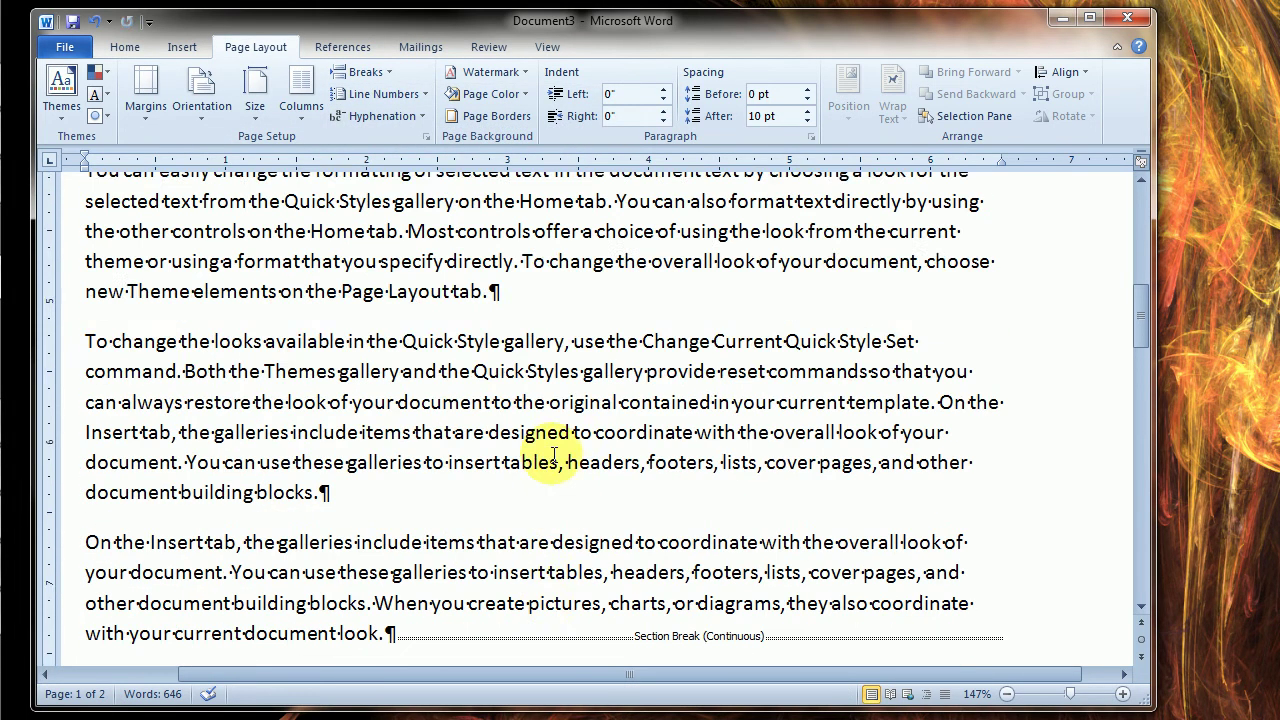
pyautogui.scroll(1, 510, 432)
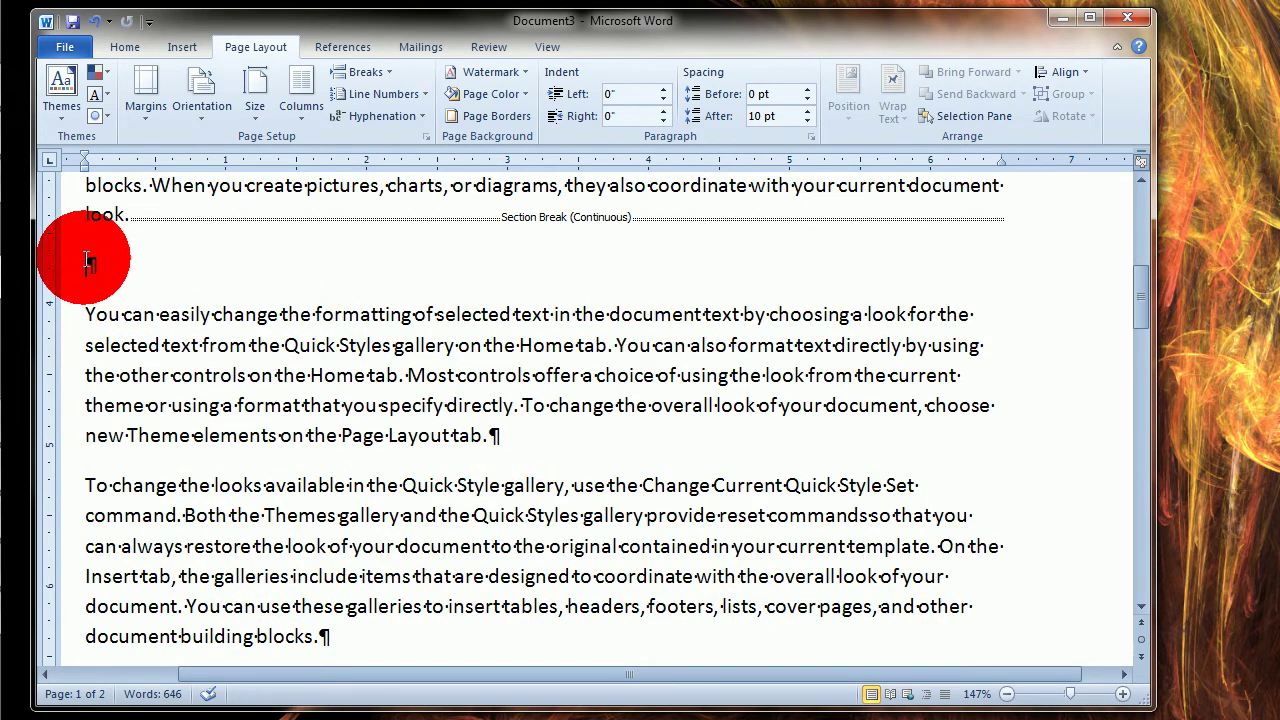
pyautogui.moveTo(84, 258); pyautogui.dragTo(390, 537)
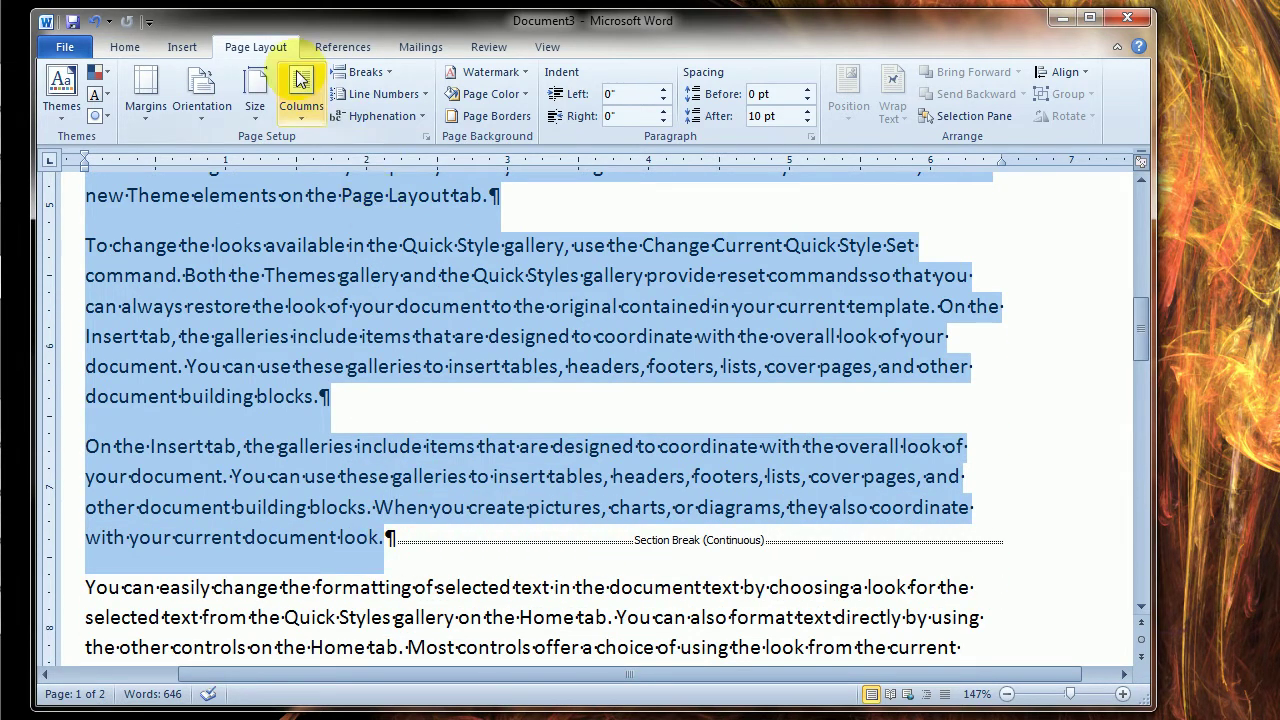
pyautogui.click(301, 100)
pyautogui.click(306, 193)
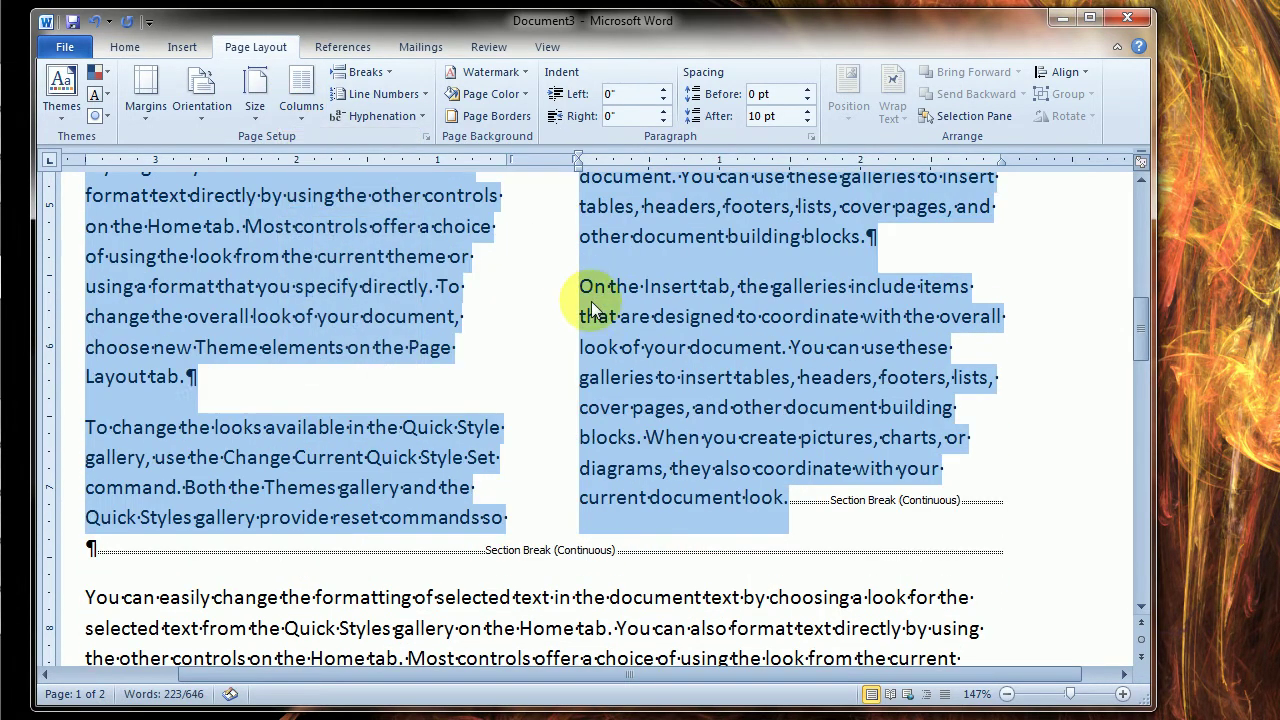
pyautogui.scroll(4, 661, 362)
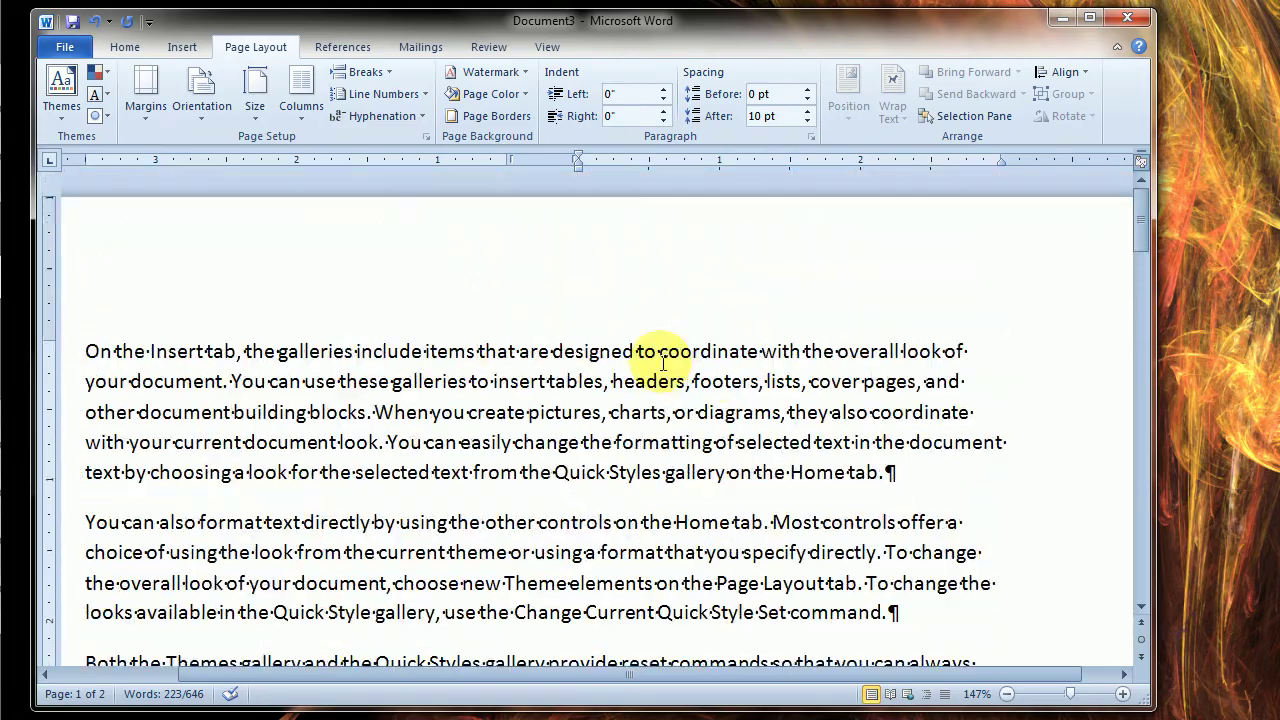
pyautogui.scroll(-6, 661, 362)
pyautogui.scroll(-7, 662, 364)
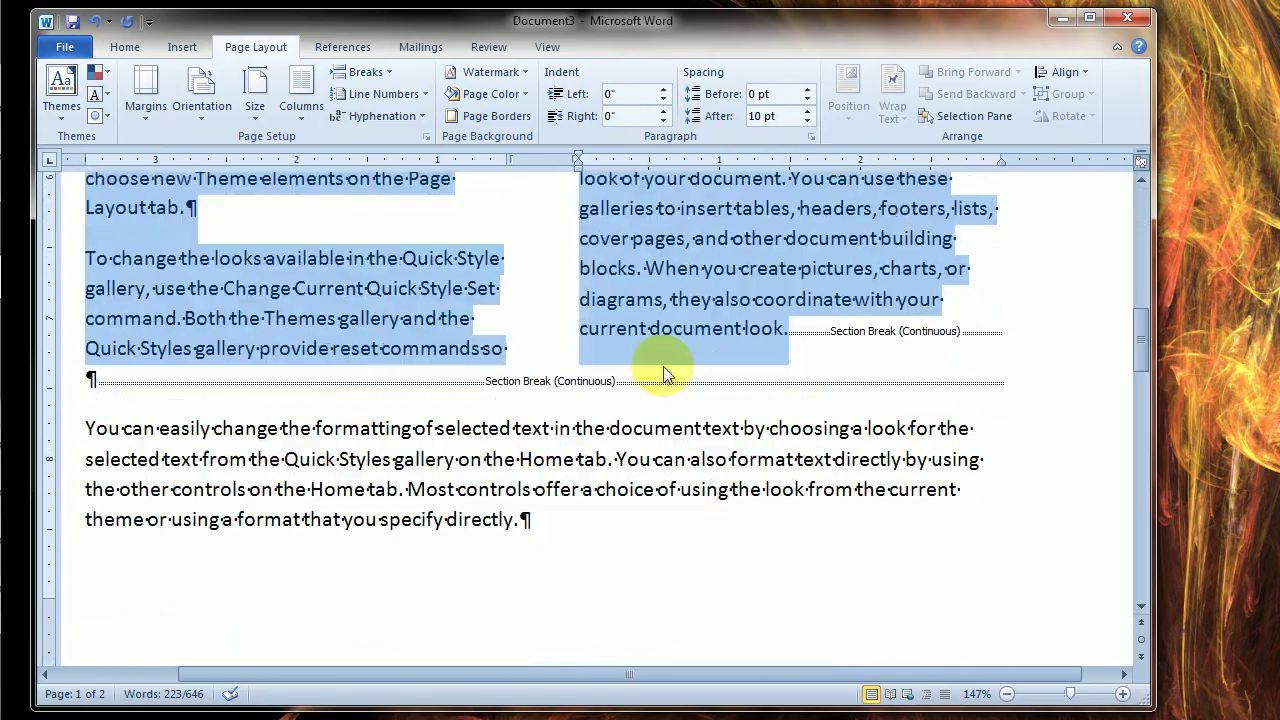
pyautogui.scroll(5, 662, 364)
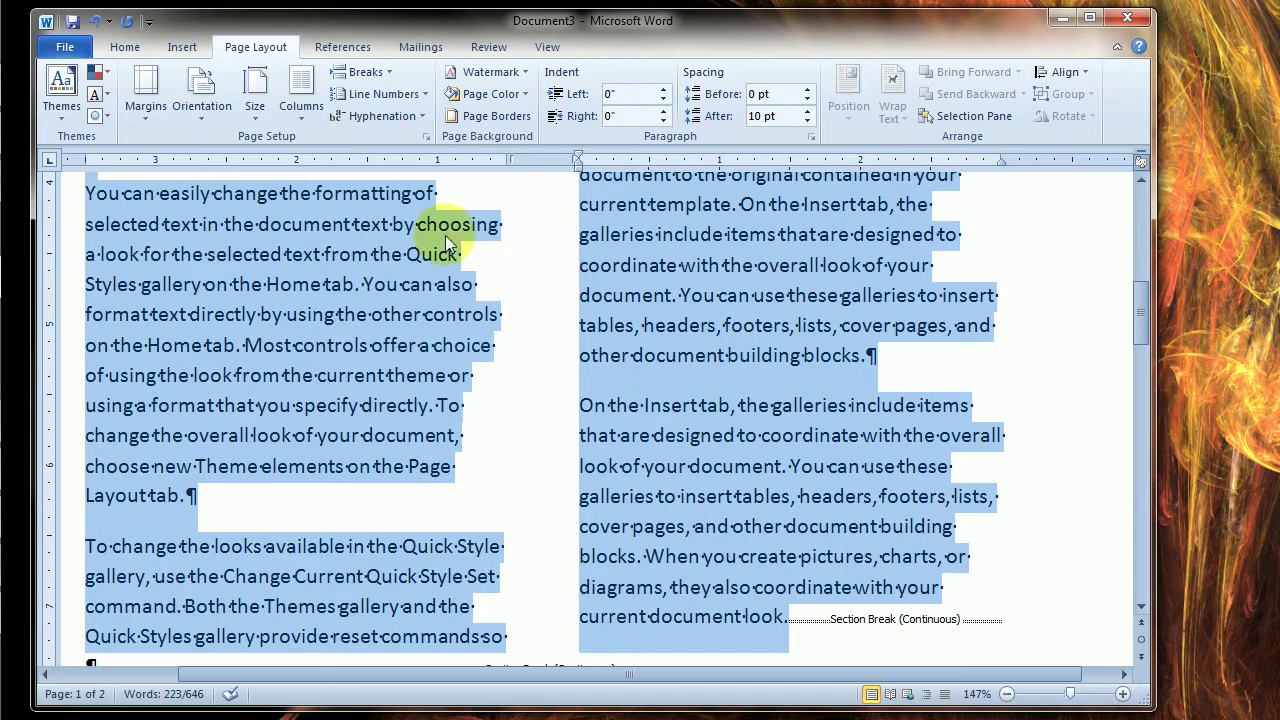
# View the available margin presets and page orientation options without changing them
pyautogui.click(149, 97)
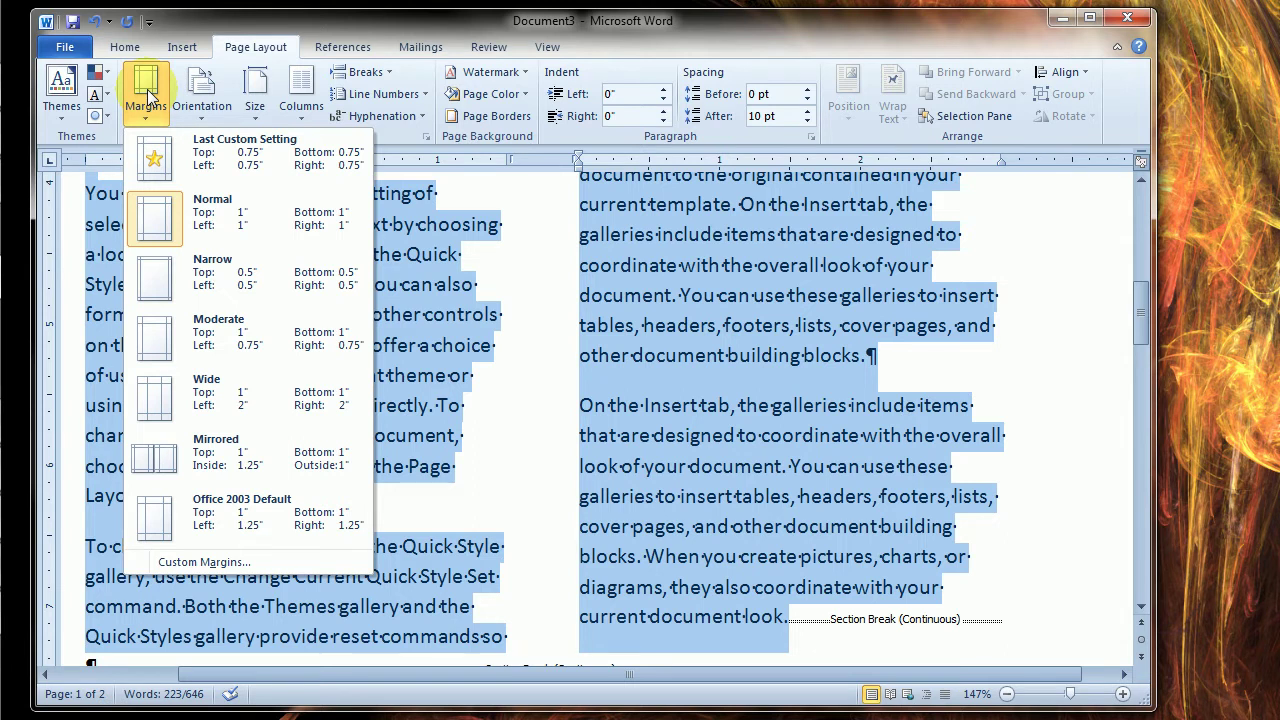
pyautogui.click(207, 84)
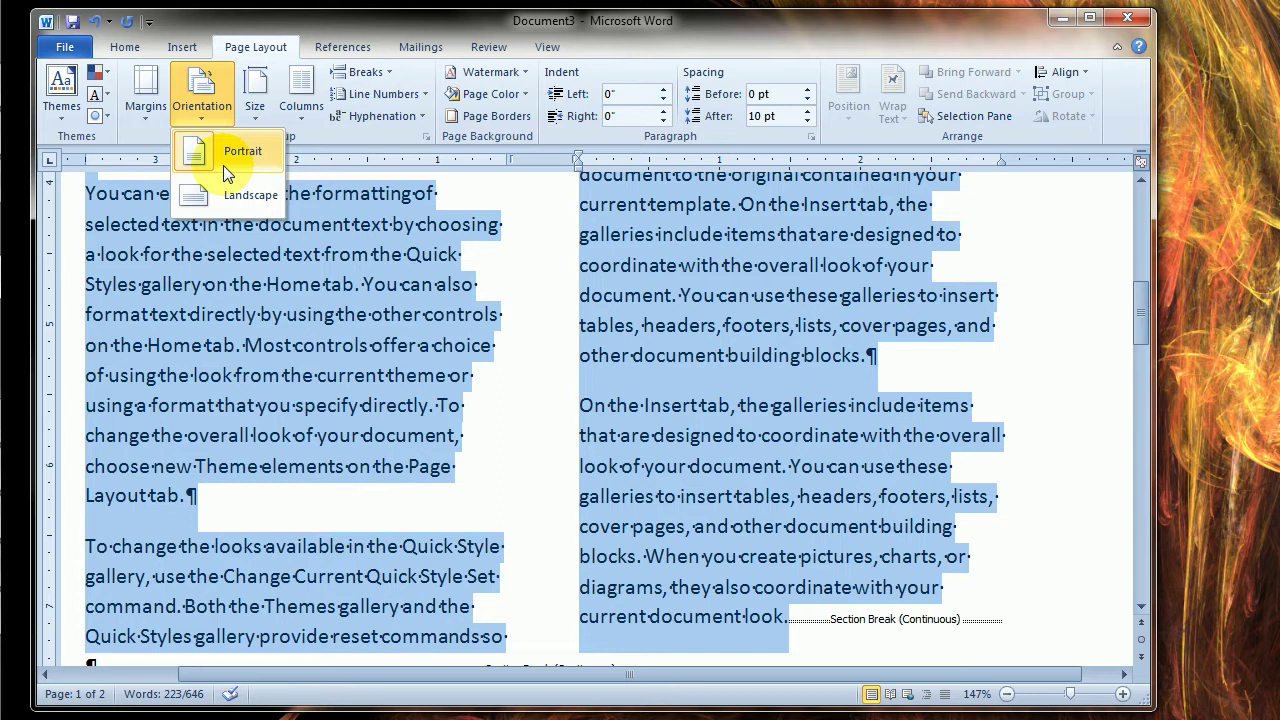
pyautogui.click(205, 95)
# Place the insertion point before "To change the overall look" at the start of page 2 and search the clip art for "camera"
pyautogui.scroll(-5, 480, 380)
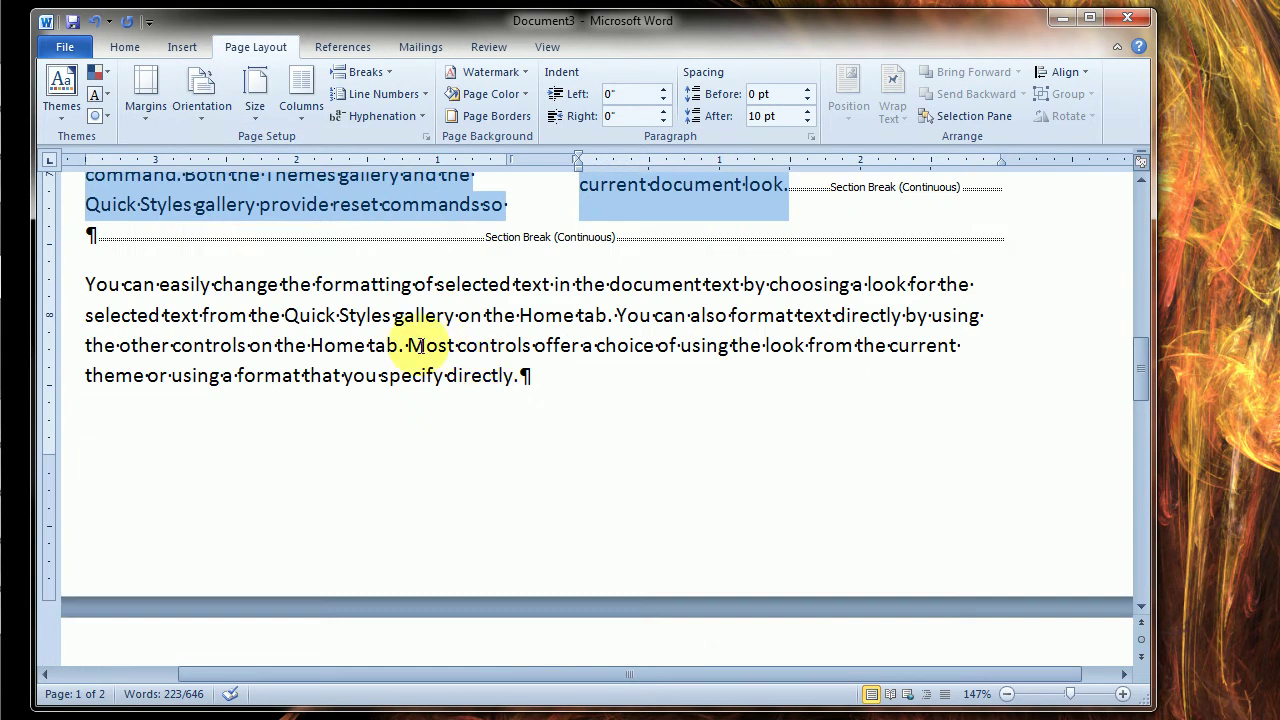
pyautogui.scroll(-5, 420, 345)
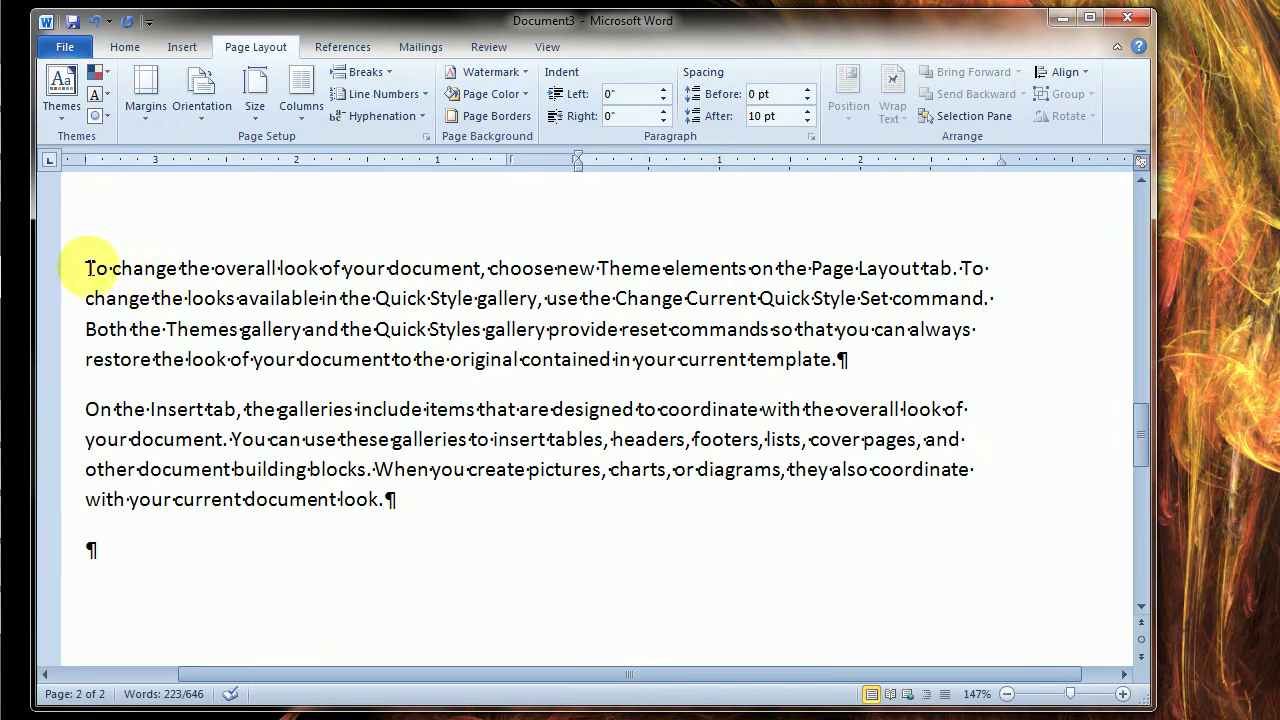
pyautogui.click(90, 268)
pyautogui.click(182, 47)
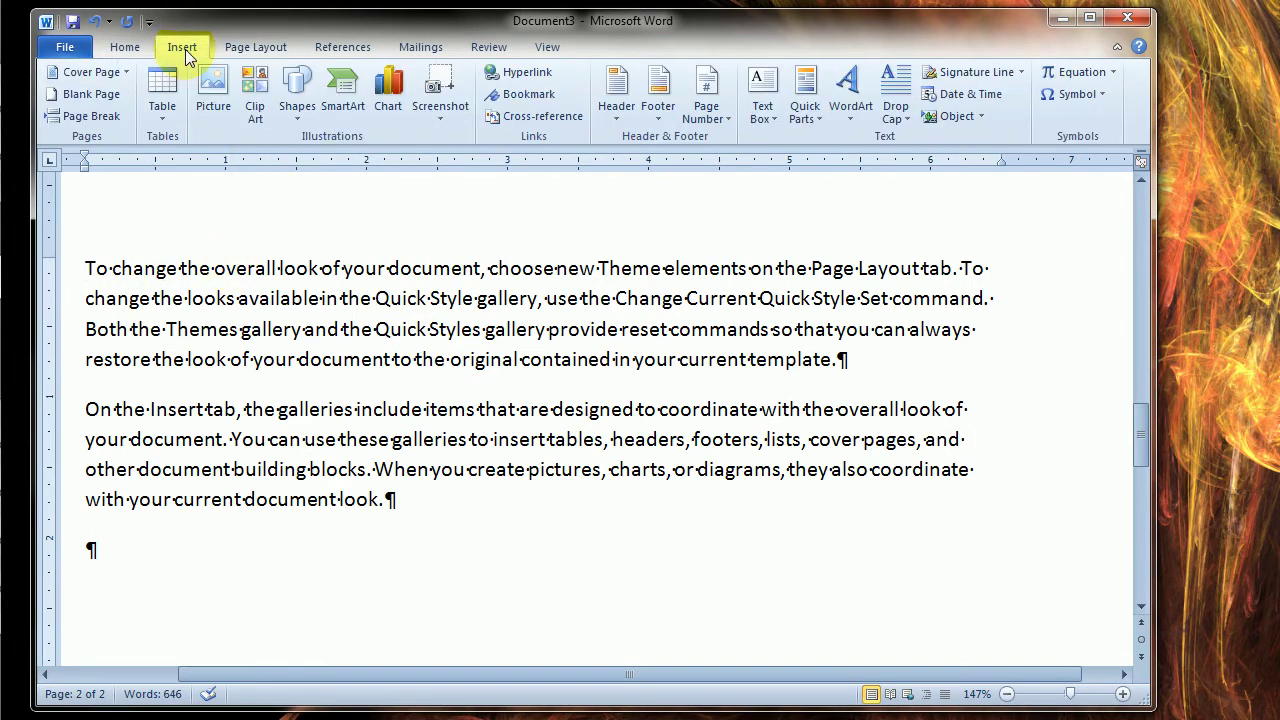
pyautogui.click(255, 100)
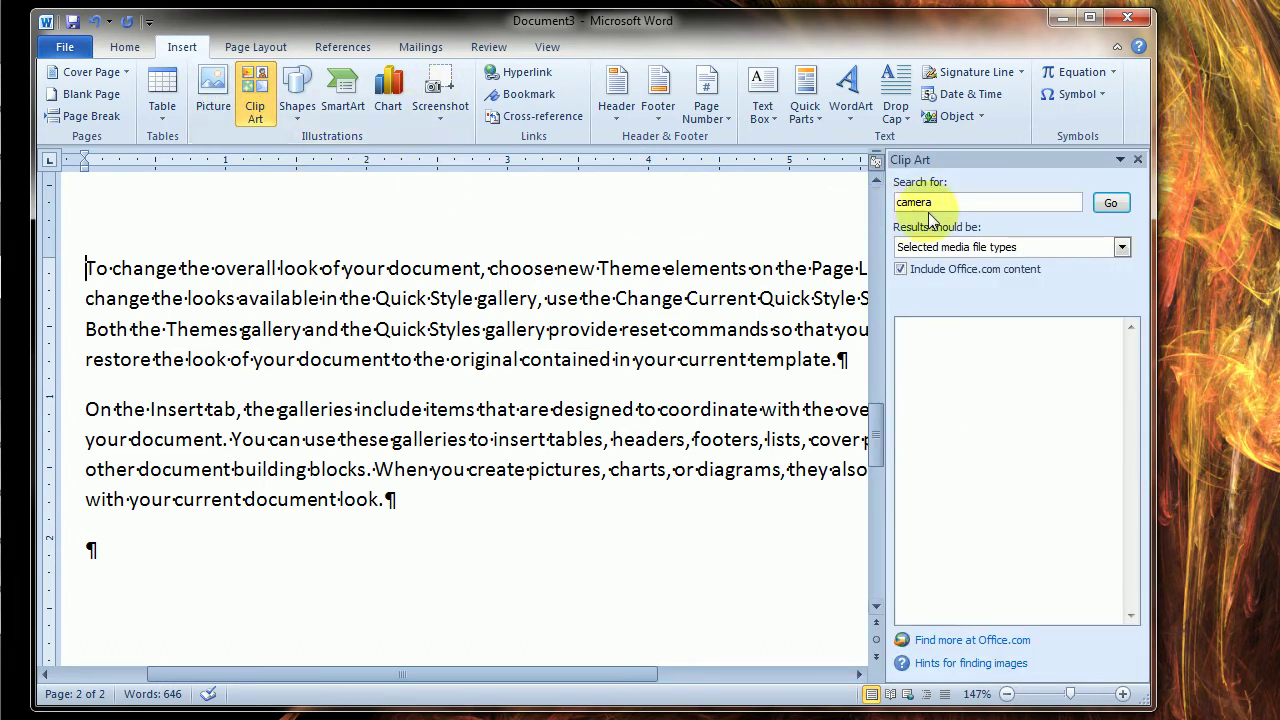
pyautogui.click(1110, 203)
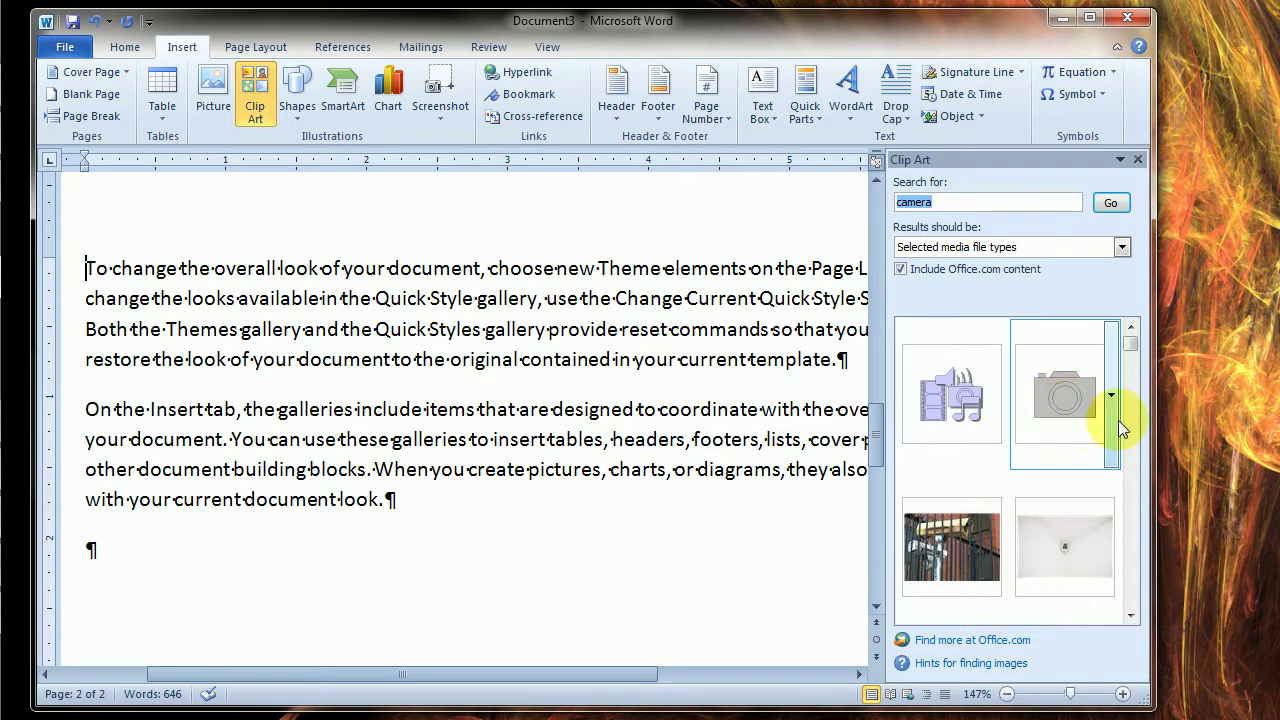
# Exclude photographs from the clip art media types, leaving only illustrations, and rerun the "camera" search
pyautogui.moveTo(1132, 337)
pyautogui.mouseDown()
pyautogui.moveTo(1136, 372)
pyautogui.moveTo(1132, 350)
pyautogui.mouseUp()
pyautogui.click(1121, 248)
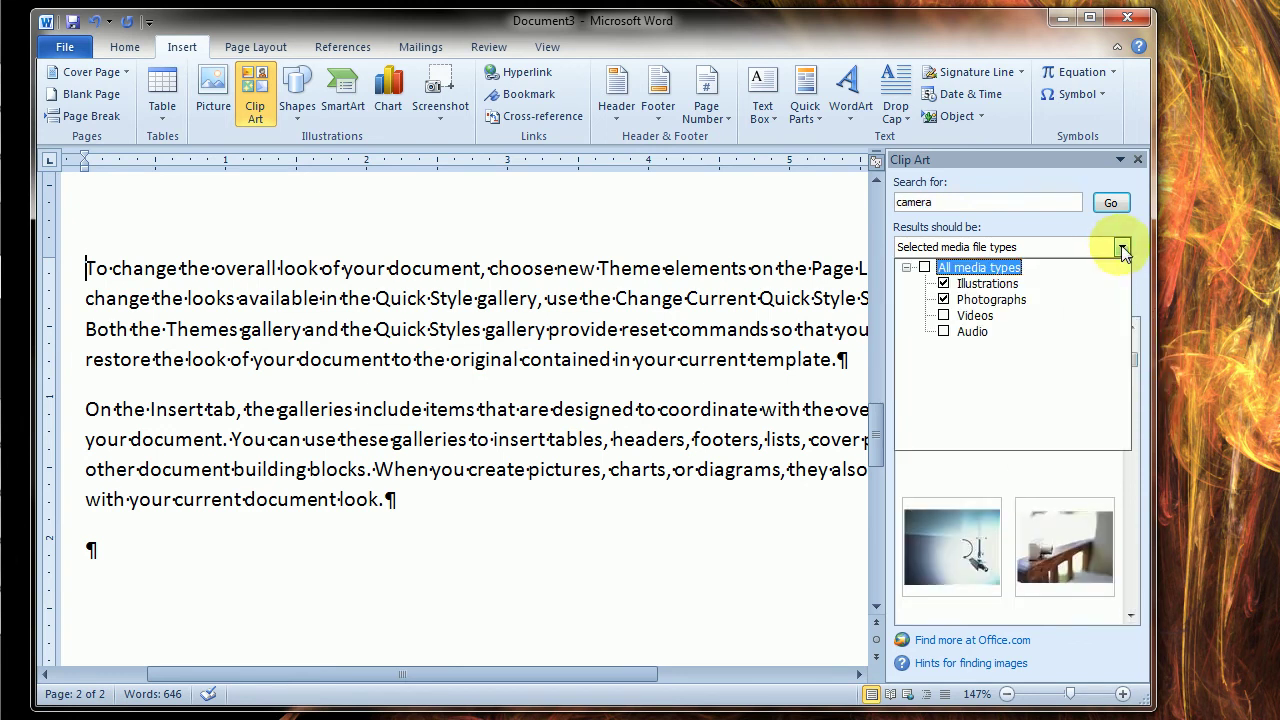
pyautogui.click(944, 300)
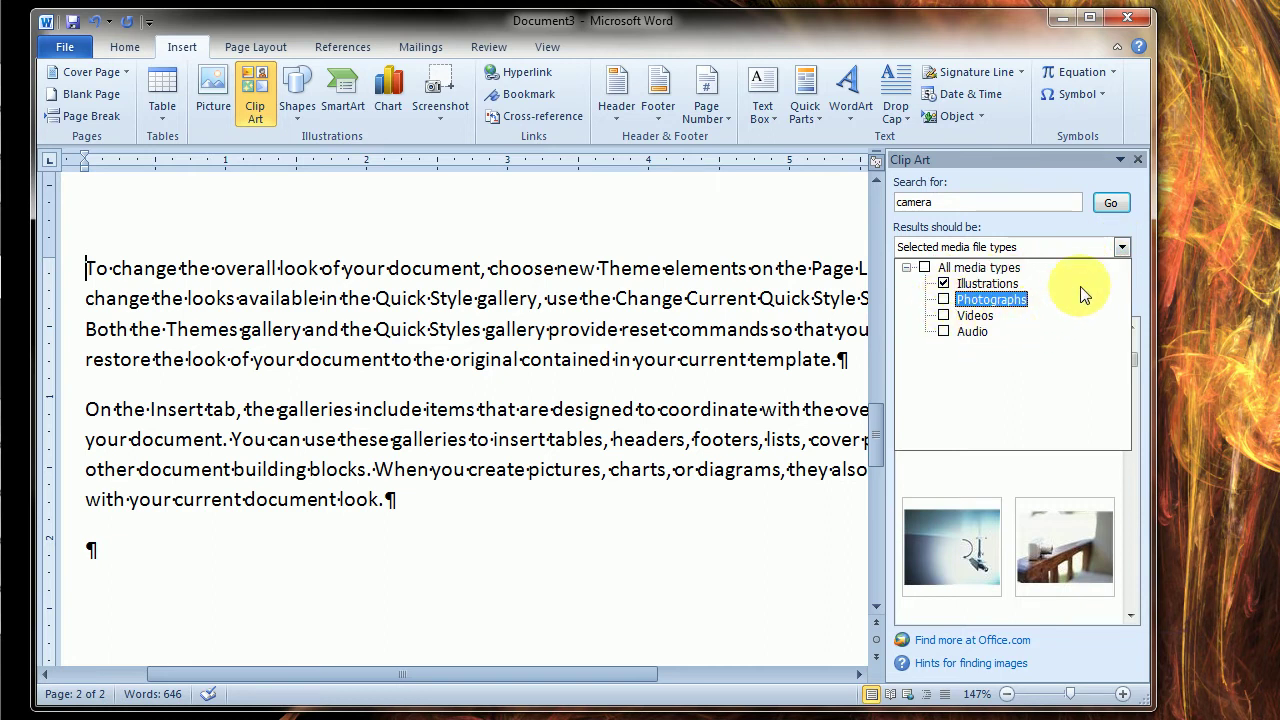
pyautogui.click(1110, 203)
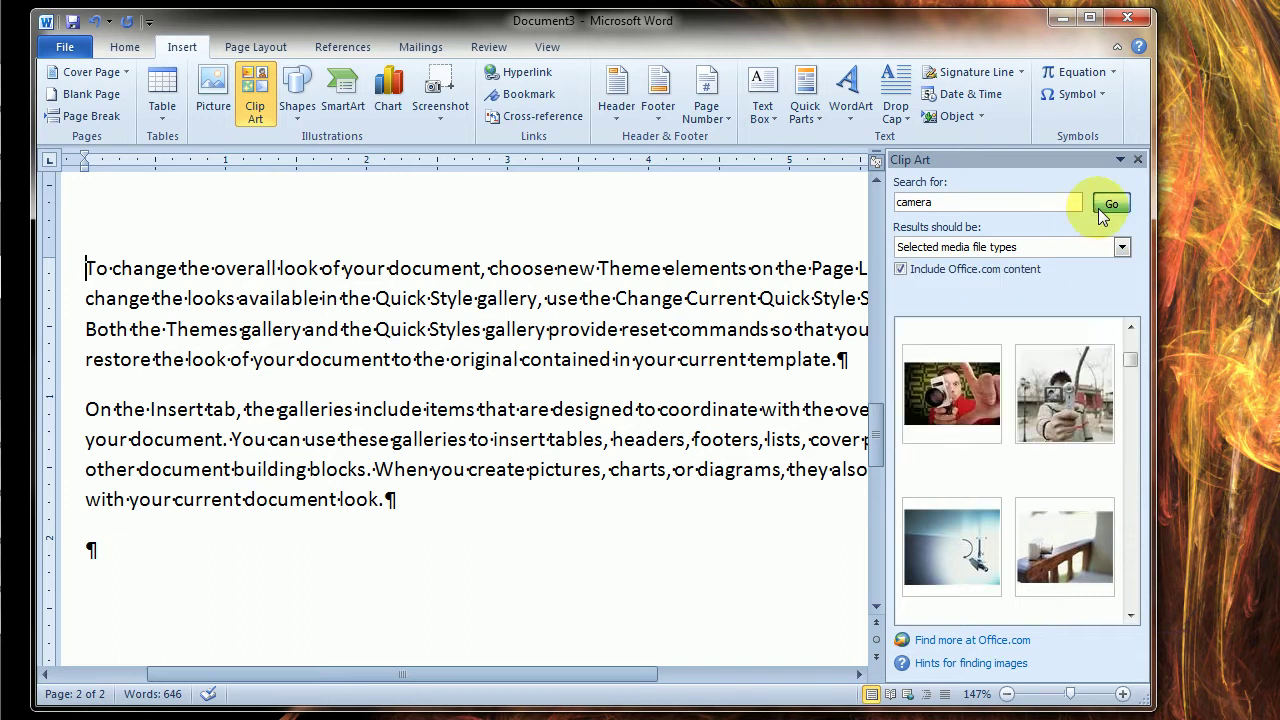
pyautogui.click(1110, 203)
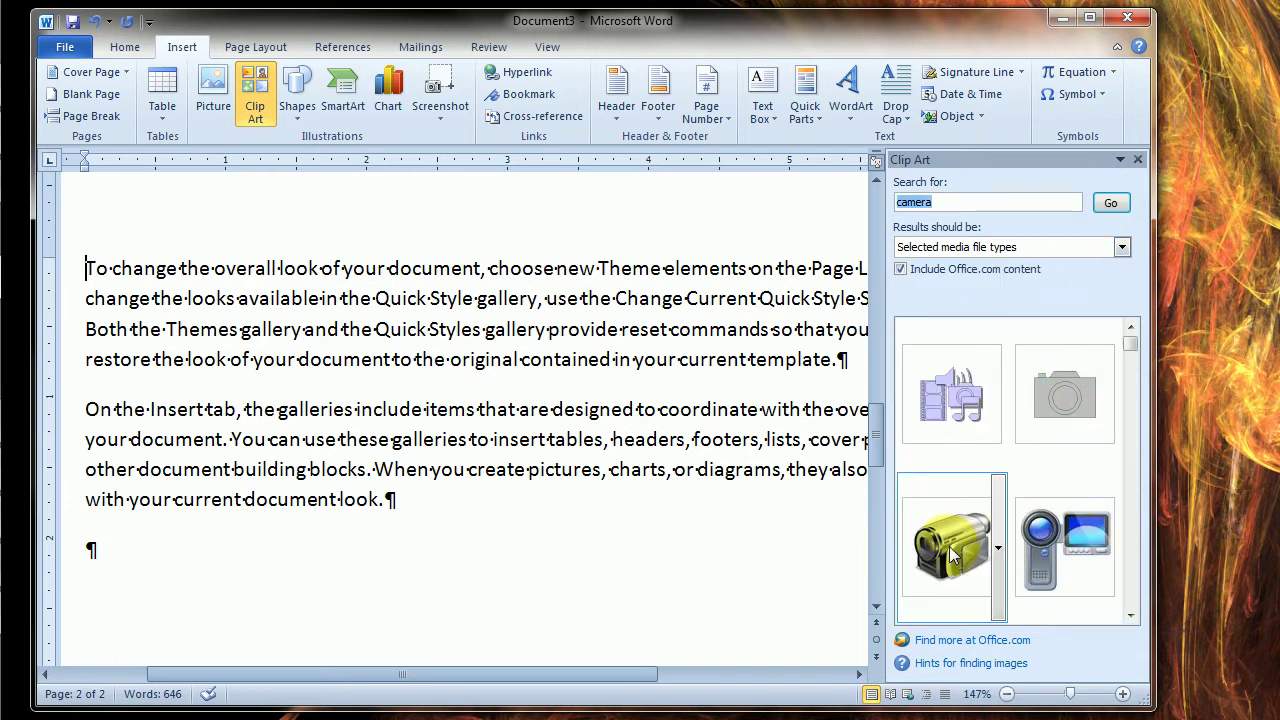
# Insert the silver camcorder illustration before "To change the overall look" and close the clip art search
pyautogui.click(999, 530)
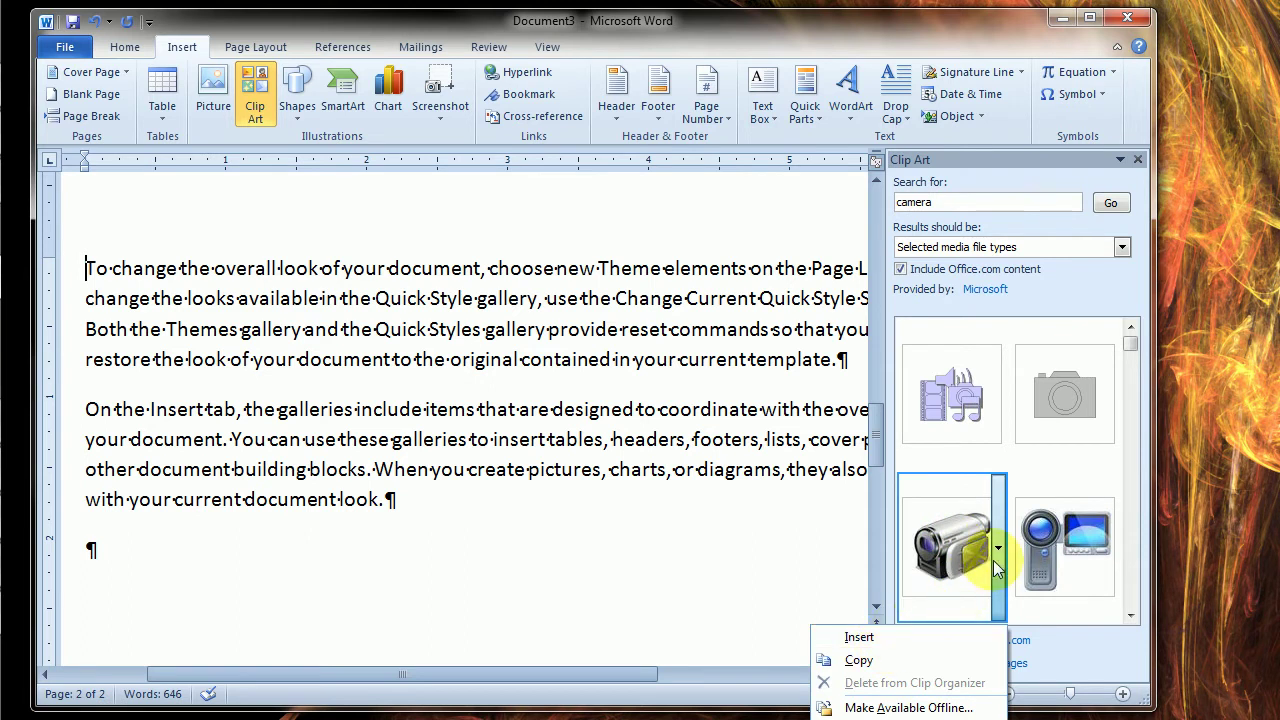
pyautogui.click(862, 638)
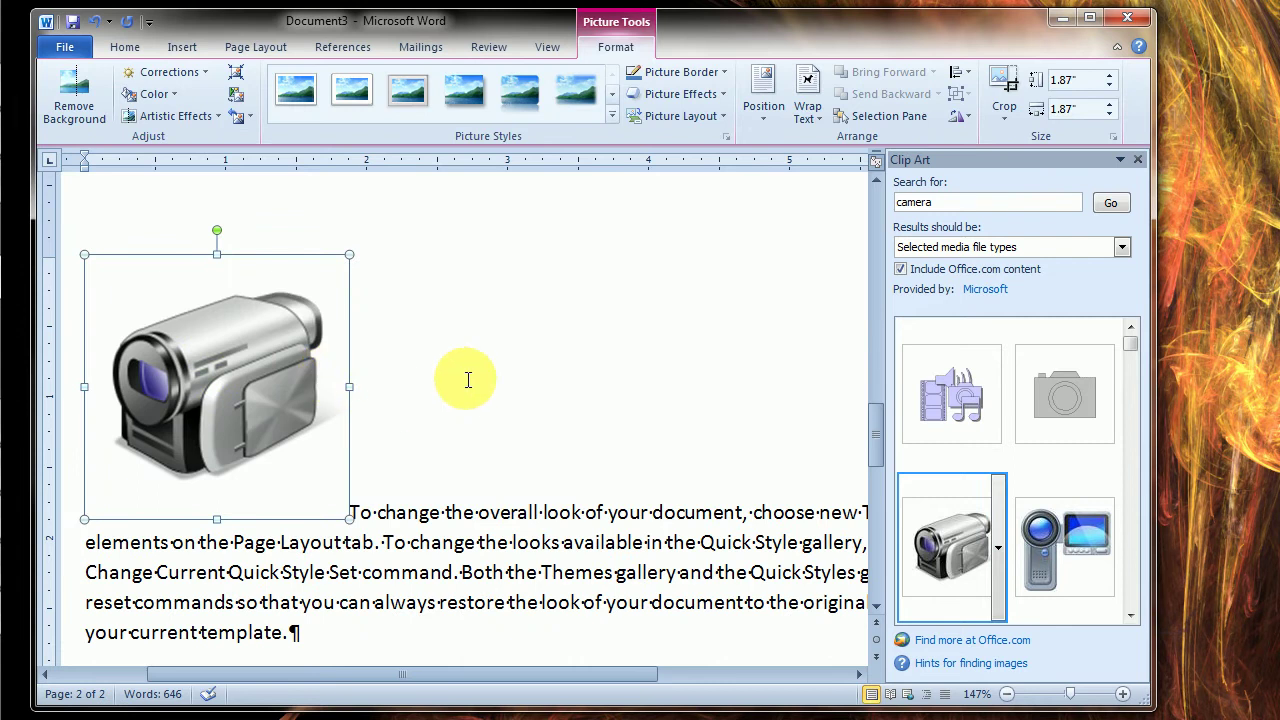
pyautogui.click(424, 298)
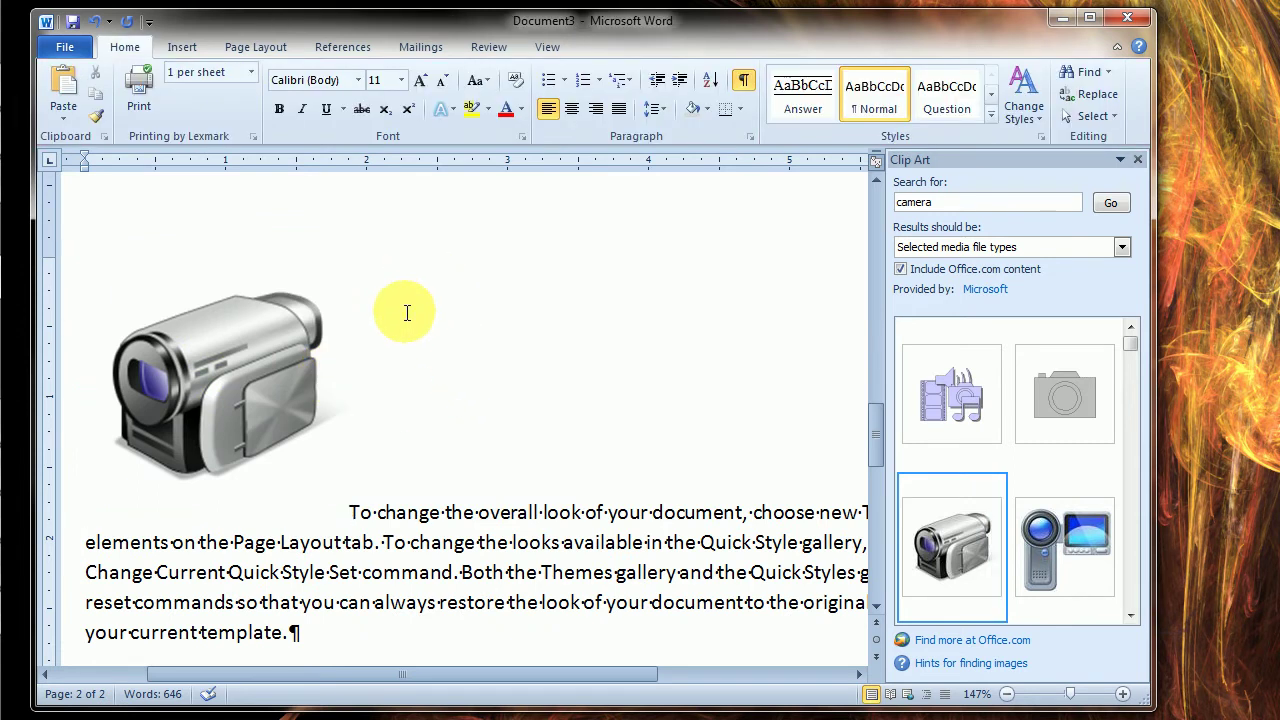
pyautogui.click(1138, 161)
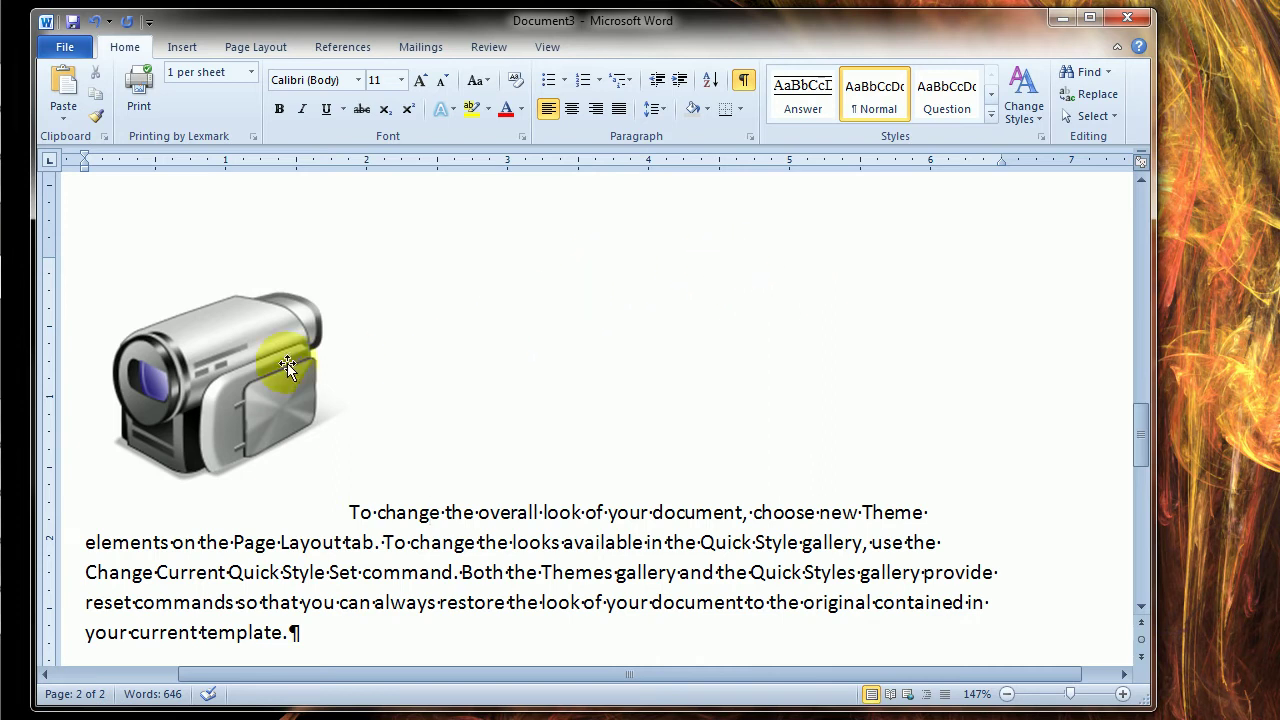
# Try proportional resizing on the camcorder picture, shrinking it and then enlarging it to about 2.2" wide
pyautogui.click(249, 371)
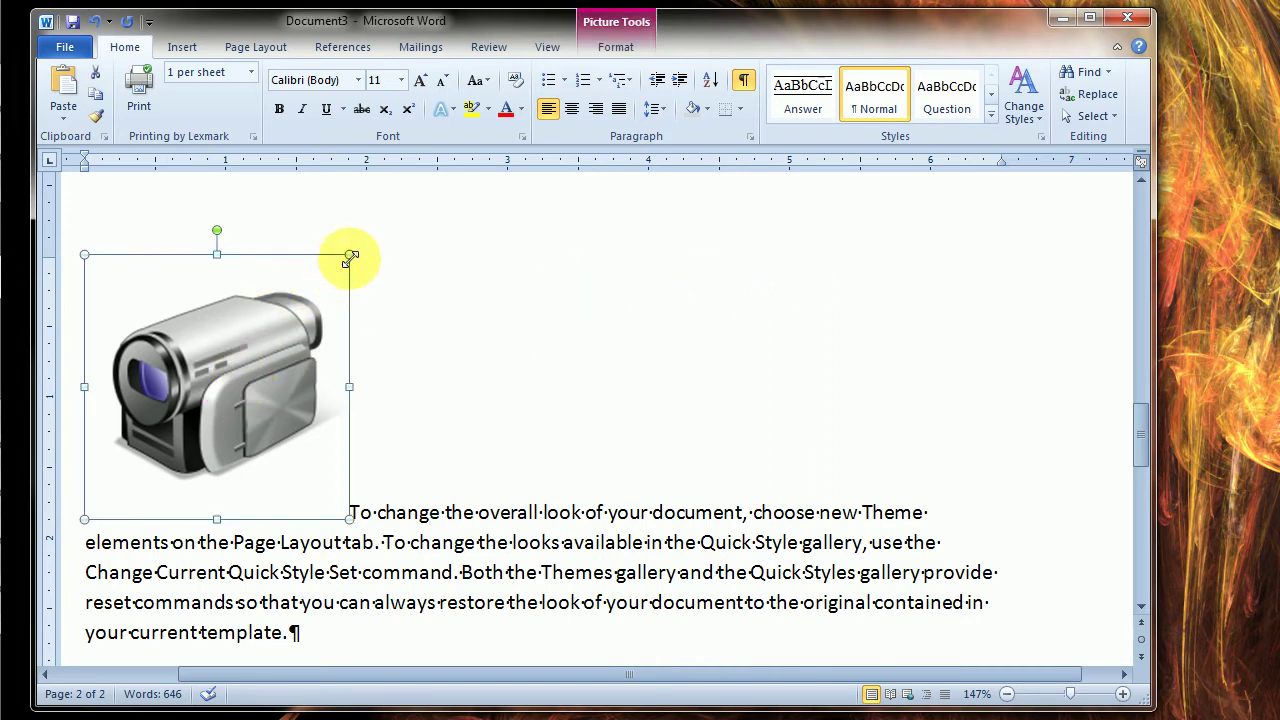
pyautogui.moveTo(349, 255); pyautogui.dragTo(272, 334)
pyautogui.moveTo(273, 263); pyautogui.dragTo(394, 232)
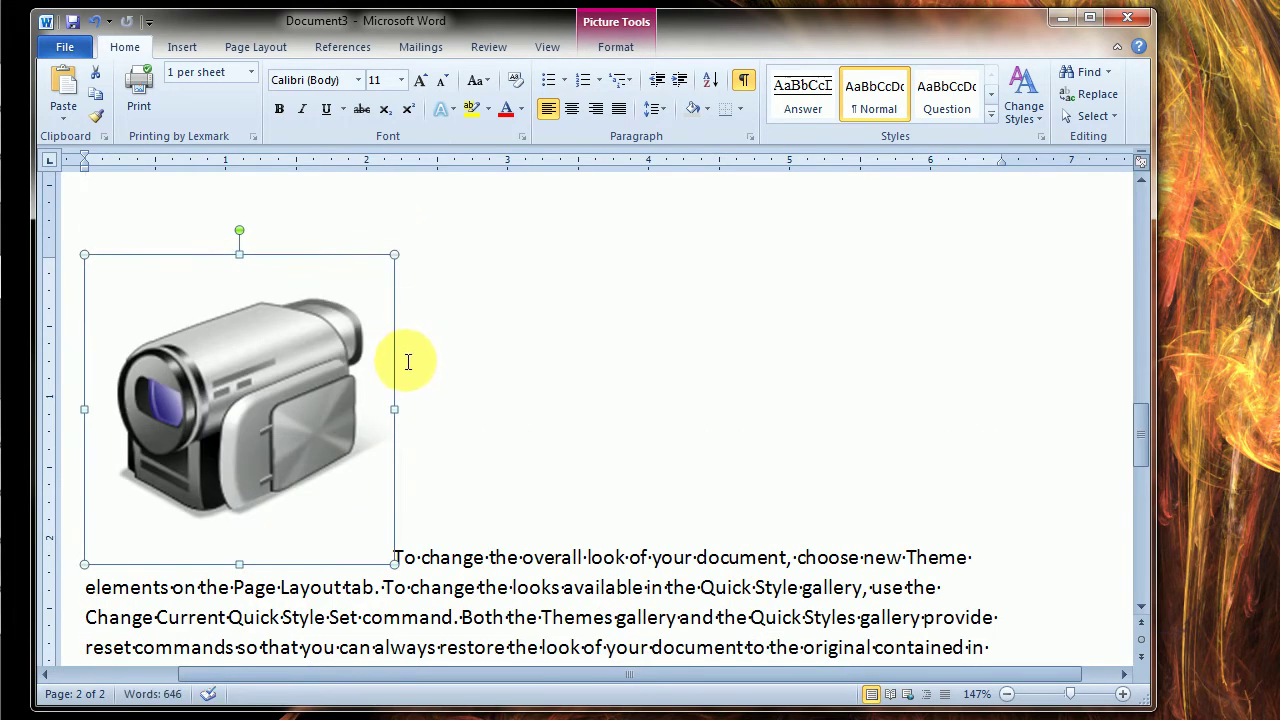
# Try distorting the camcorder picture by reducing only its width and only its height, undoing each change
pyautogui.moveTo(394, 408); pyautogui.dragTo(312, 447)
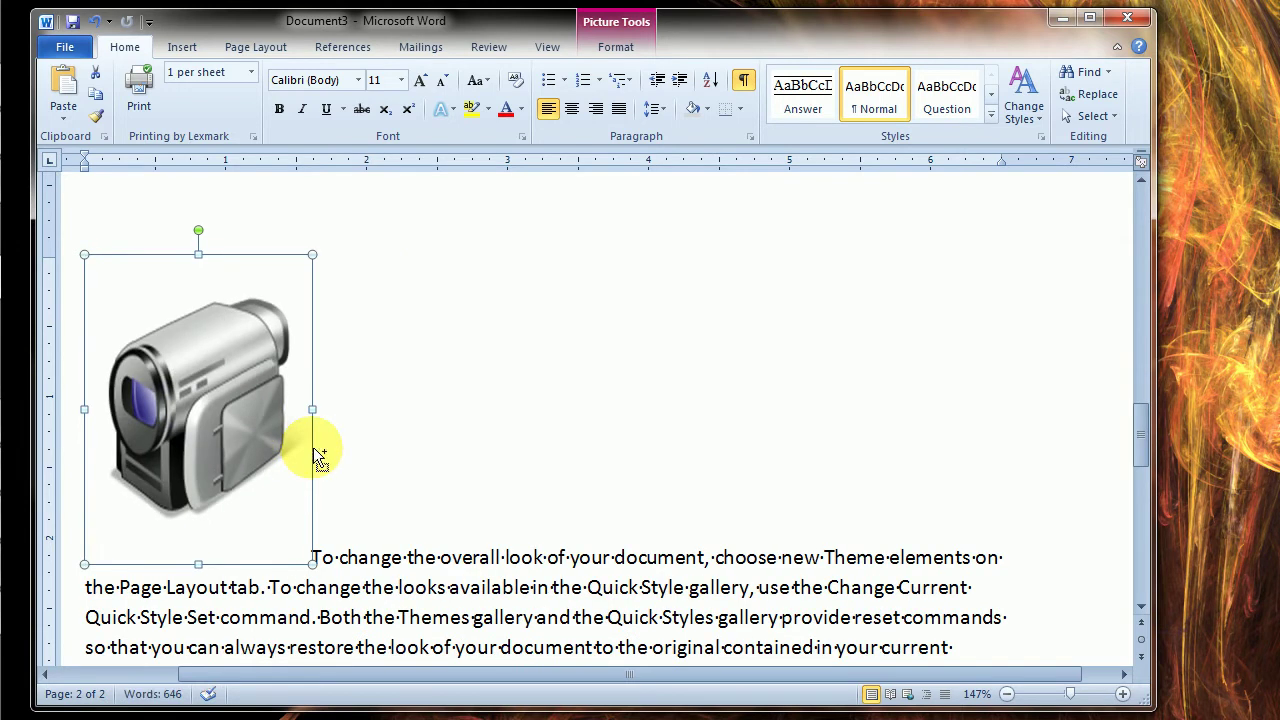
pyautogui.hotkey('ctrl', 'z')
pyautogui.moveTo(240, 262); pyautogui.dragTo(240, 340)
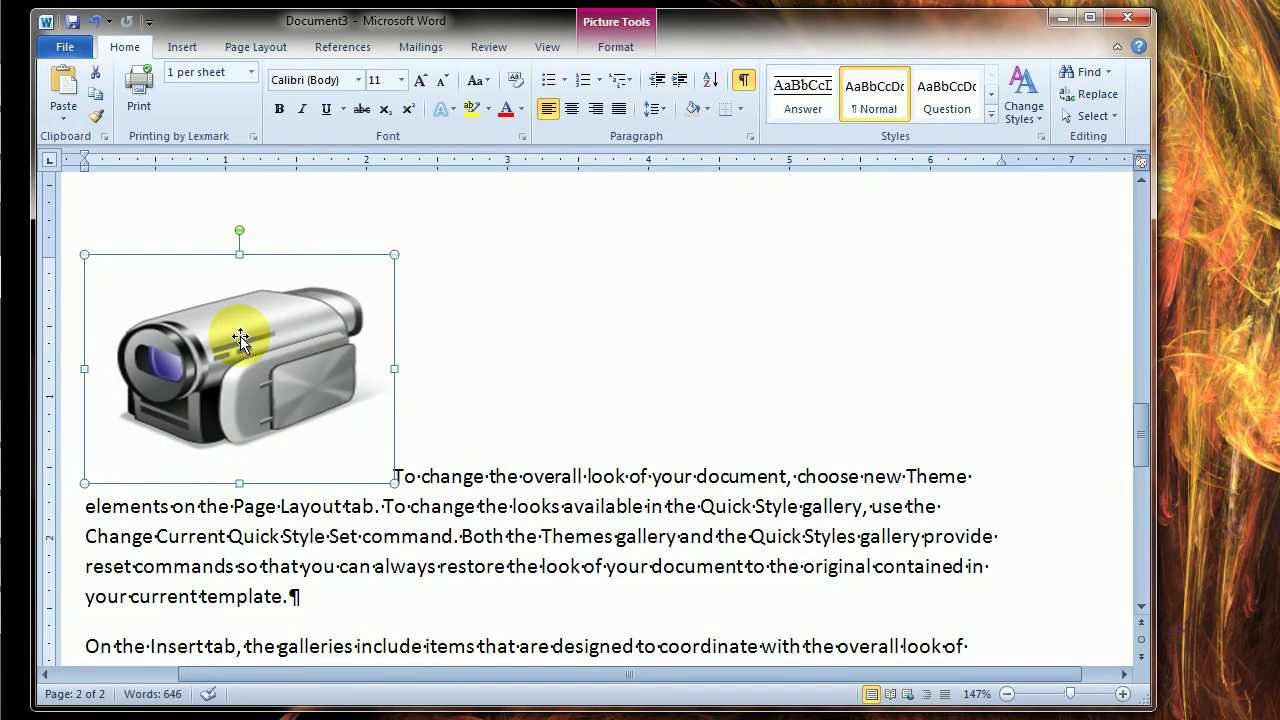
pyautogui.hotkey('ctrl', 'z')
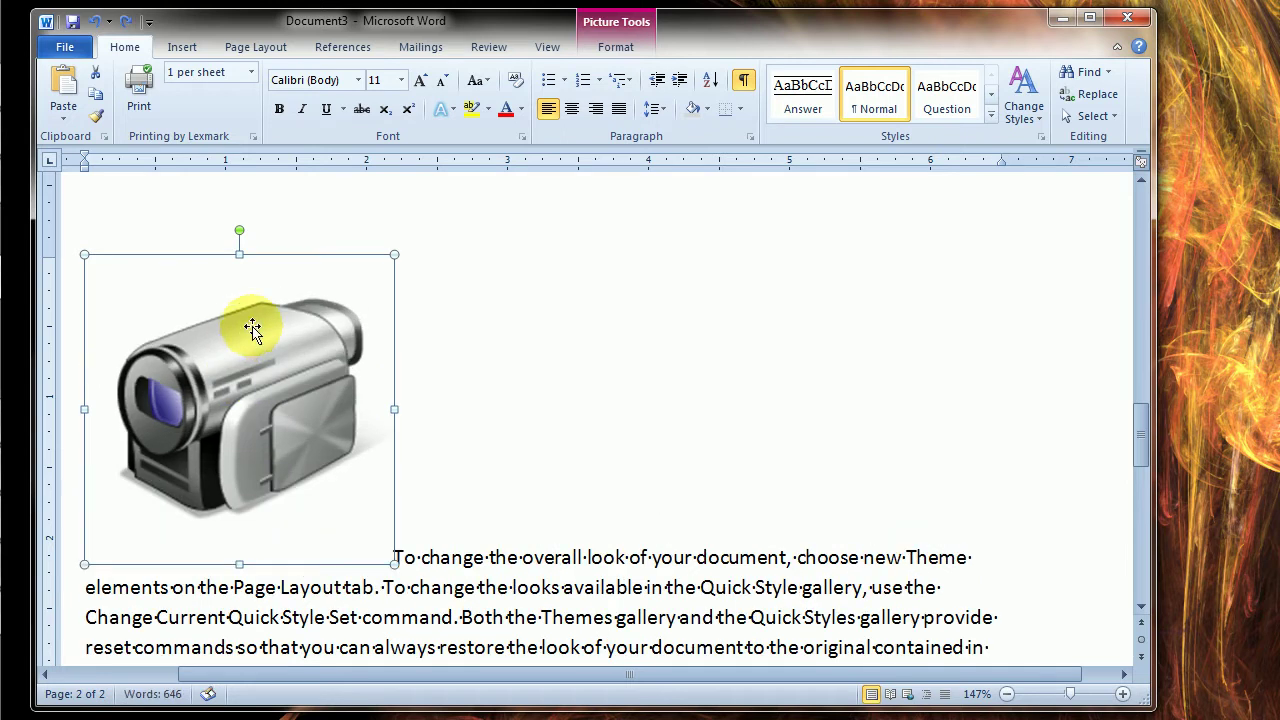
# Scale the camcorder picture down proportionally to about 1.37" by 1.37", trying and undoing a clockwise rotation along the way
pyautogui.moveTo(395, 255); pyautogui.dragTo(334, 312)
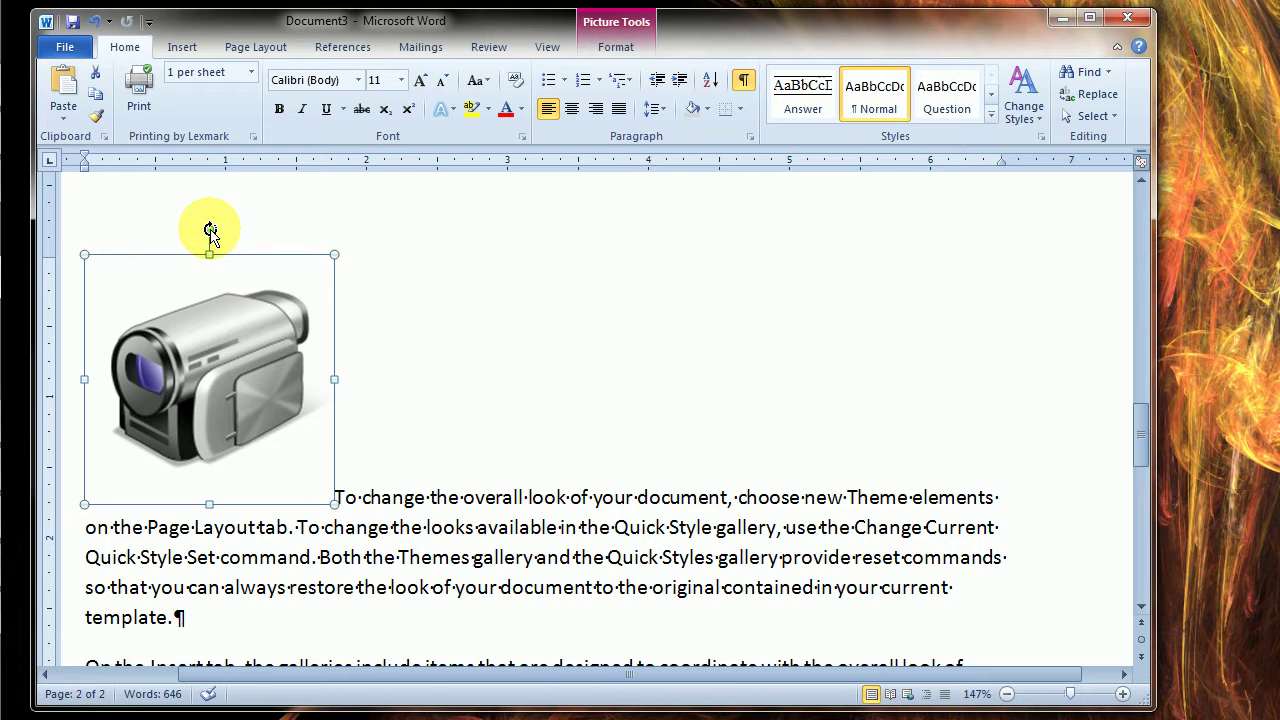
pyautogui.moveTo(210, 230)
pyautogui.mouseDown()
pyautogui.moveTo(243, 232)
pyautogui.moveTo(286, 273)
pyautogui.moveTo(293, 320)
pyautogui.moveTo(246, 443)
pyautogui.moveTo(163, 423)
pyautogui.moveTo(137, 394)
pyautogui.moveTo(247, 414)
pyautogui.moveTo(286, 334)
pyautogui.moveTo(286, 300)
pyautogui.moveTo(291, 309)
pyautogui.mouseUp()
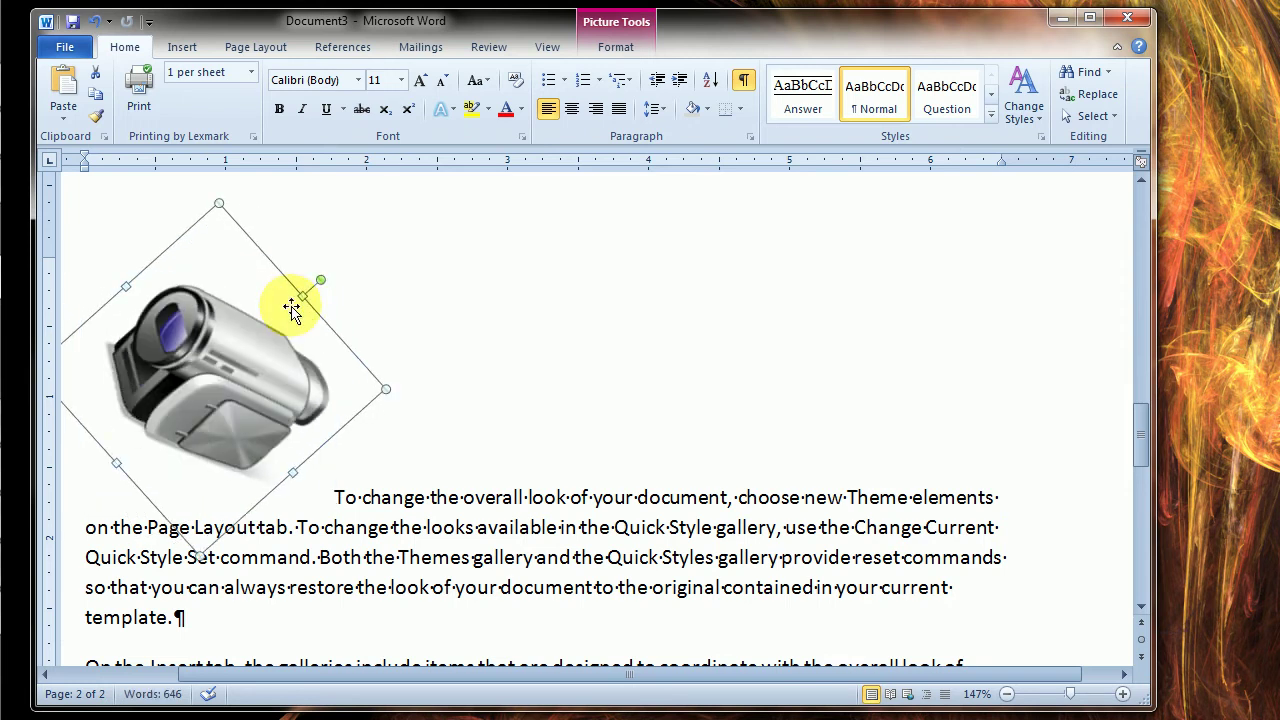
pyautogui.hotkey('ctrl', 'z')
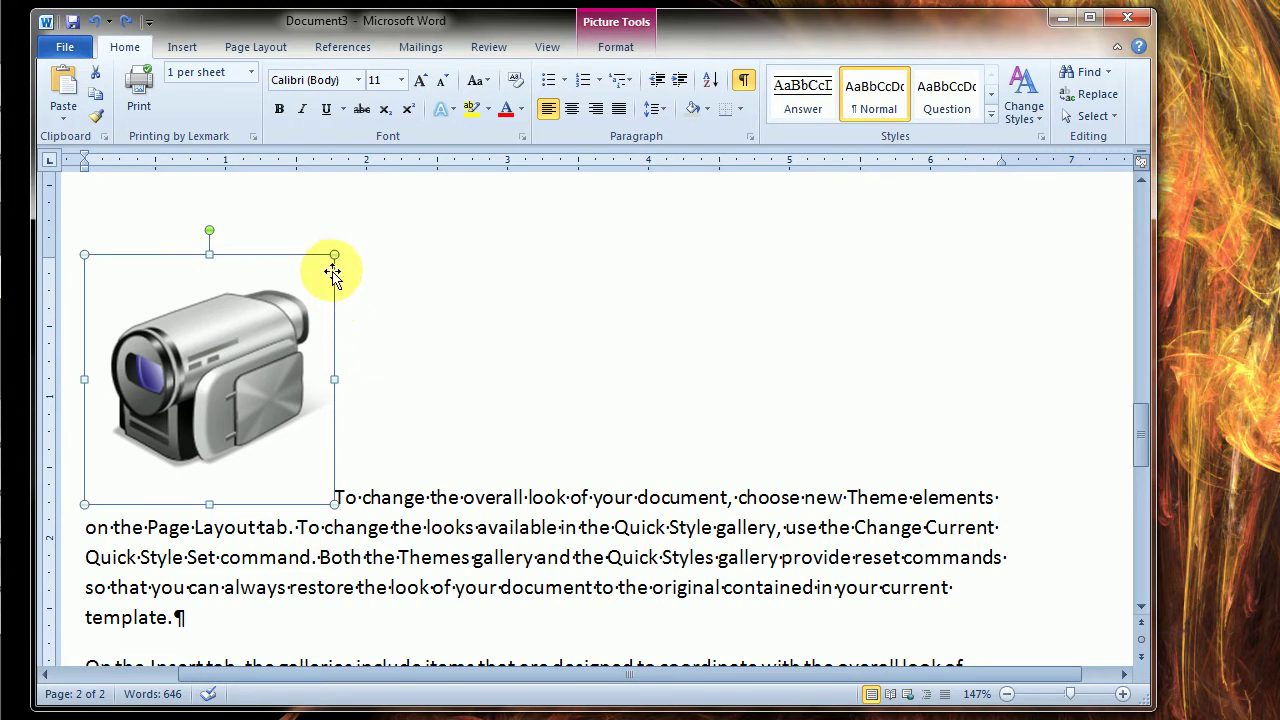
pyautogui.moveTo(336, 255); pyautogui.dragTo(283, 295)
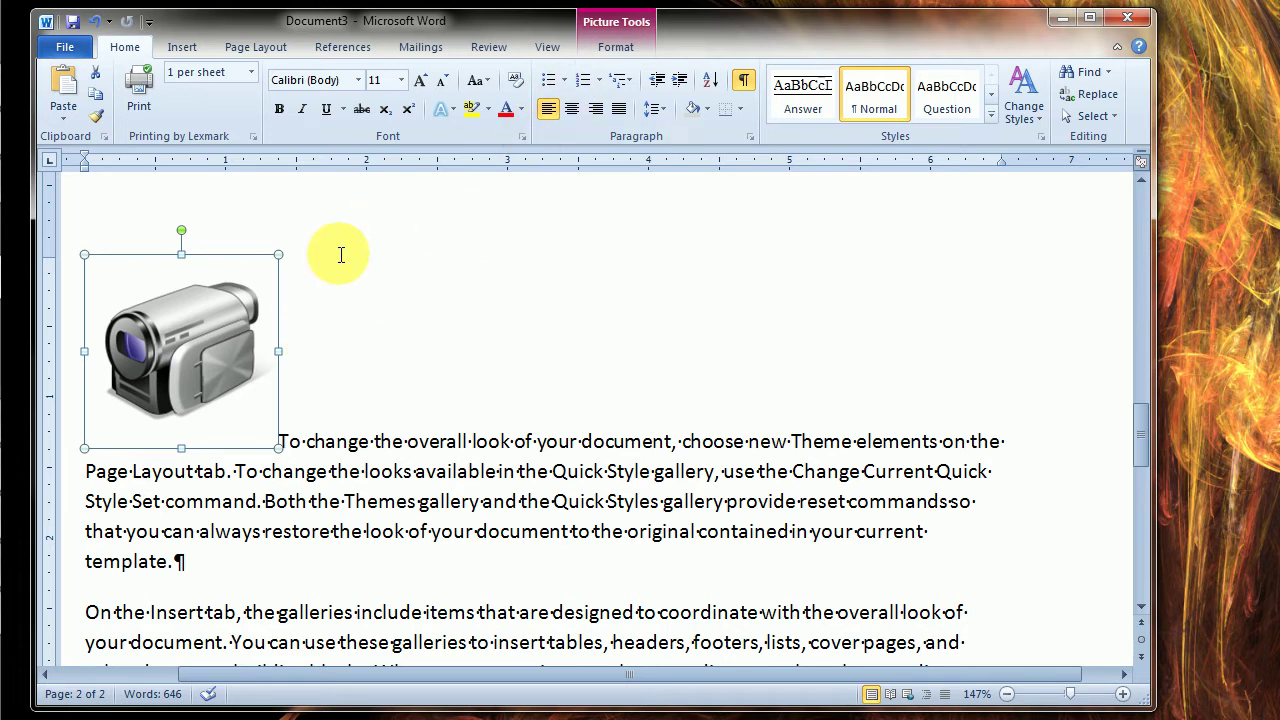
# Crop the bottom and top of the camcorder picture to a height of about 0.6"
pyautogui.click(618, 56)
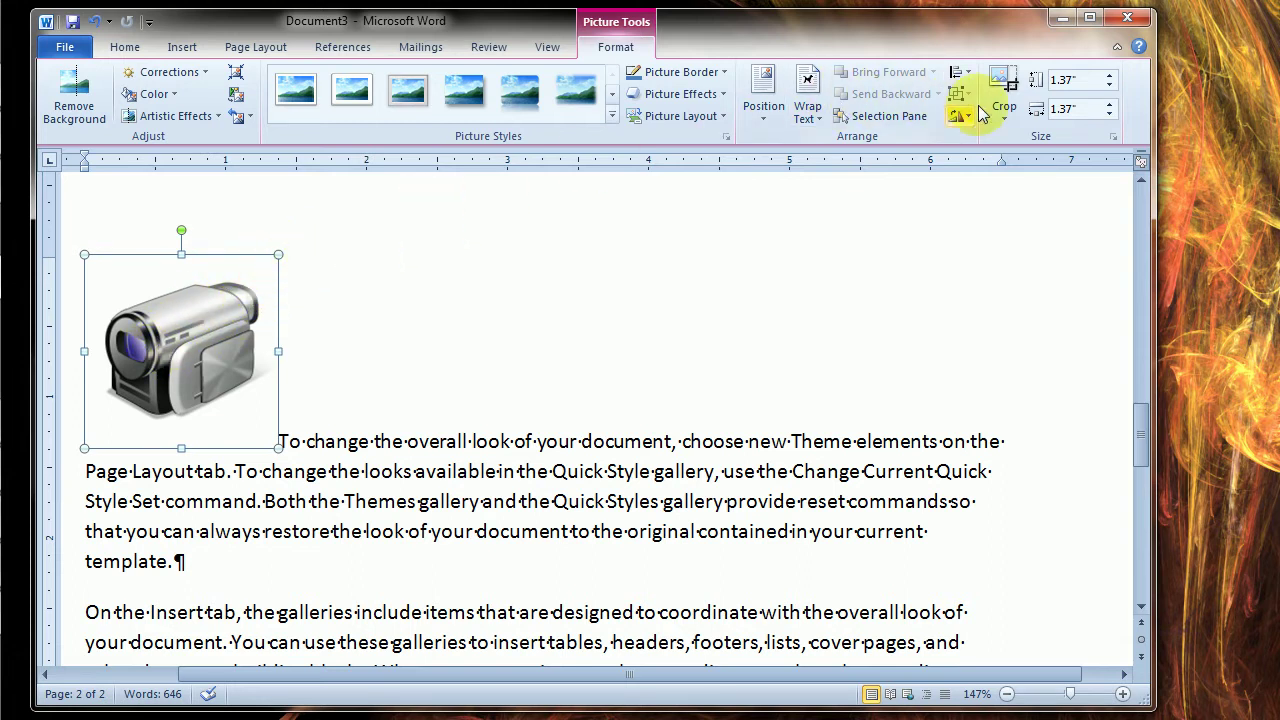
pyautogui.click(1002, 86)
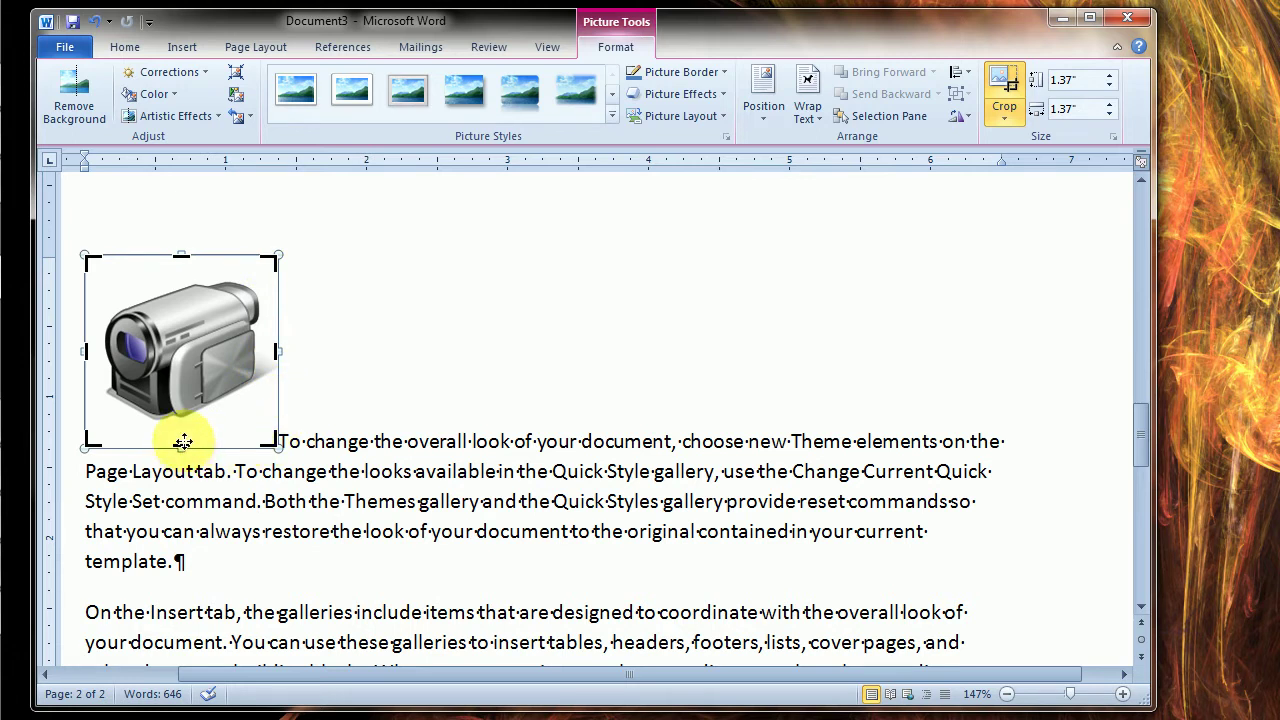
pyautogui.moveTo(181, 445); pyautogui.dragTo(186, 384)
pyautogui.moveTo(182, 255); pyautogui.dragTo(179, 302)
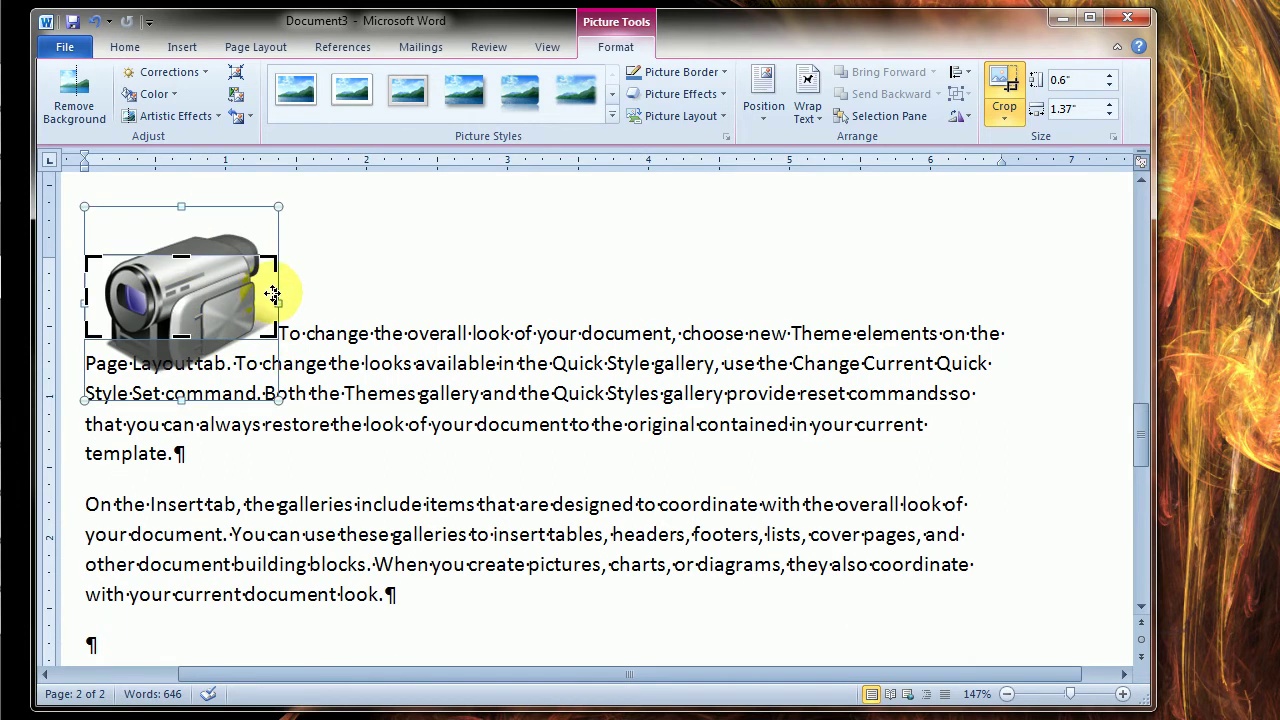
# Crop both sides of the camcorder picture to a width of about 0.45" so only the lens remains, and finish cropping
pyautogui.click(273, 293)
pyautogui.moveTo(277, 297); pyautogui.dragTo(179, 304)
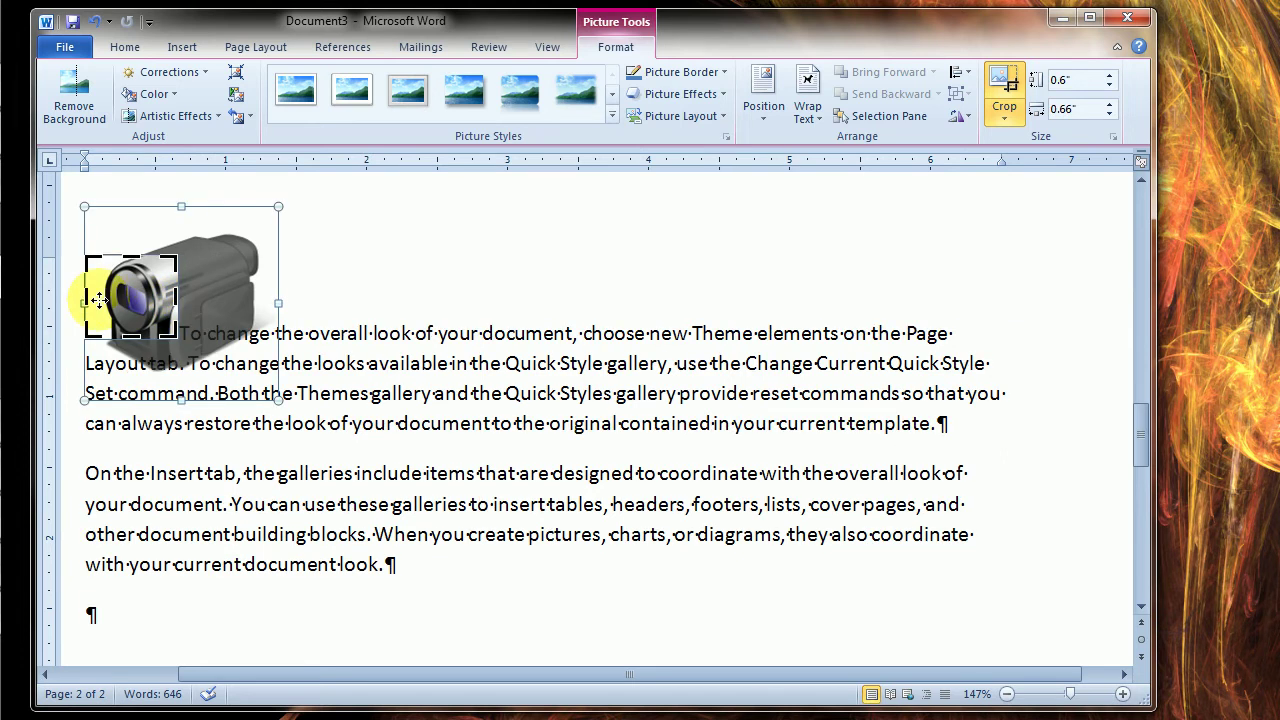
pyautogui.moveTo(85, 297); pyautogui.dragTo(102, 291)
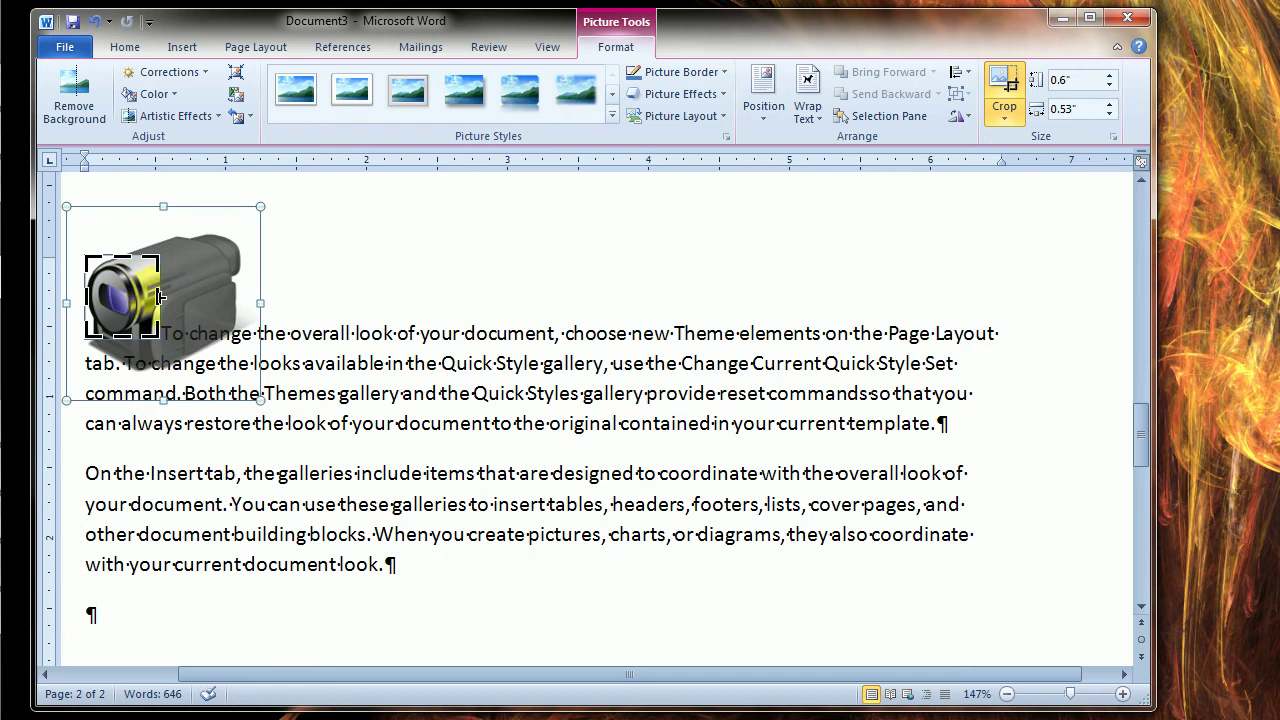
pyautogui.press('Escape')
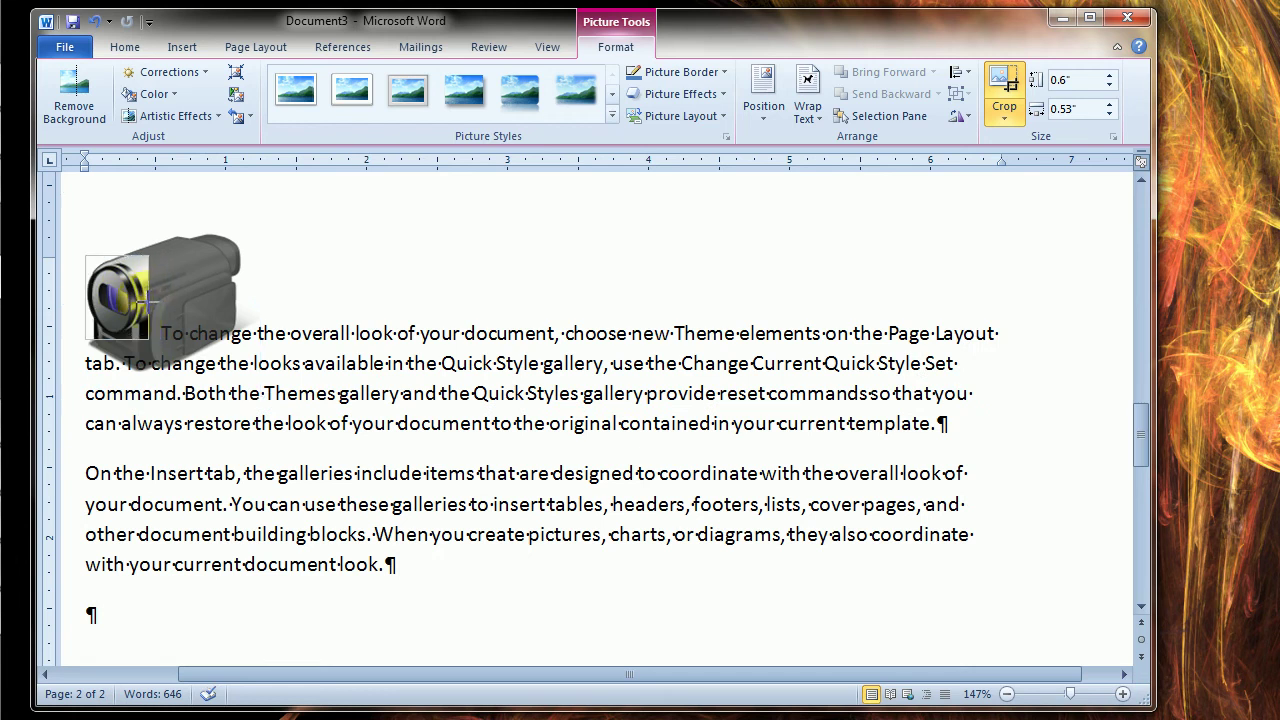
pyautogui.moveTo(148, 300); pyautogui.dragTo(150, 301)
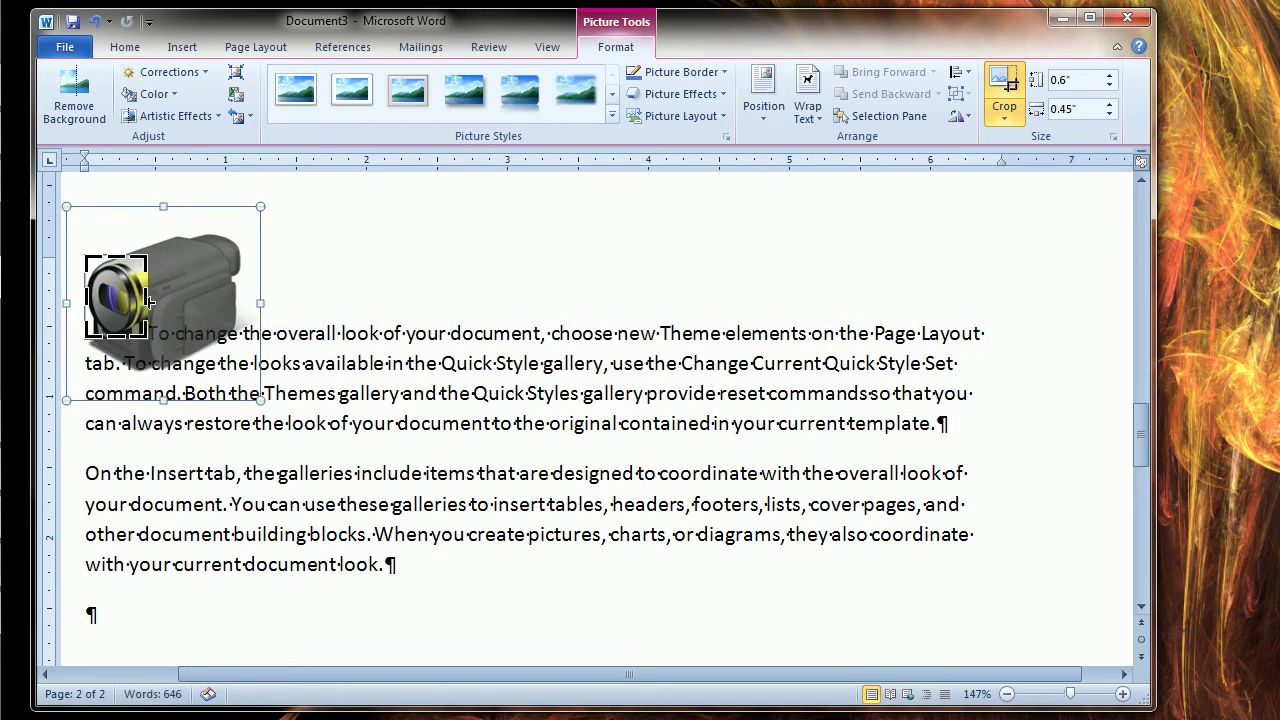
pyautogui.click(519, 278)
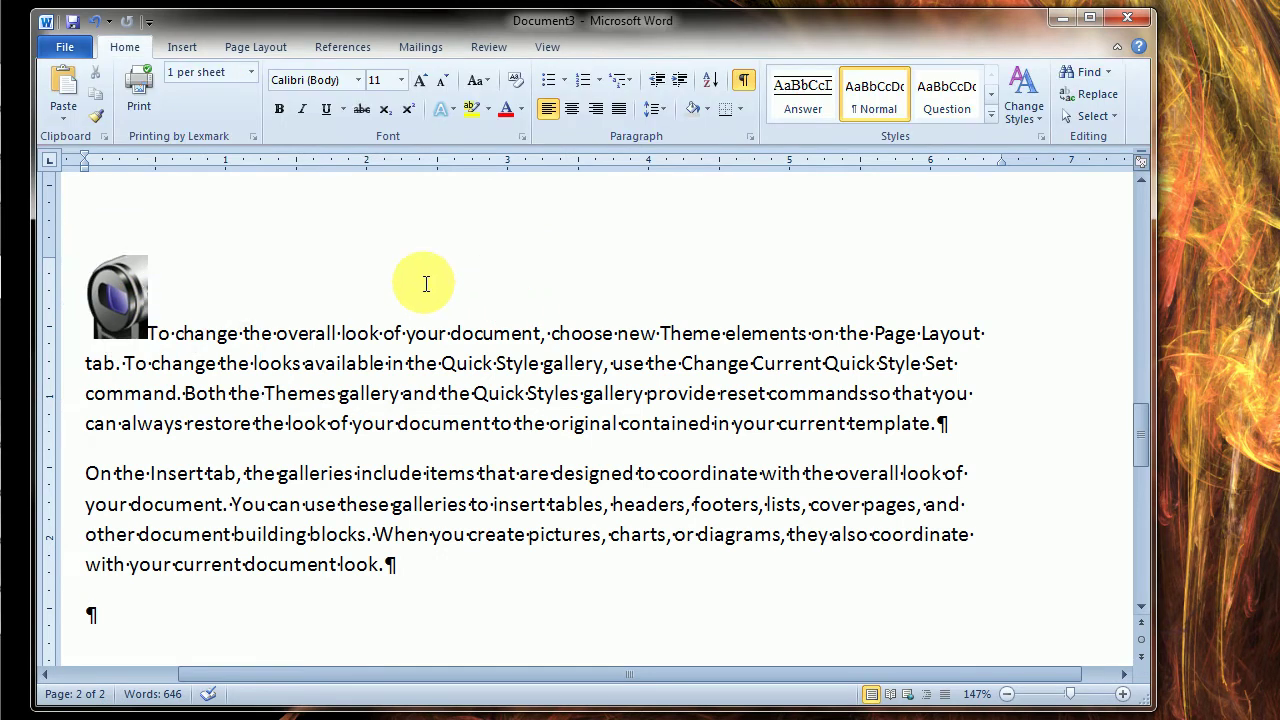
# Enlarge the cropped lens picture to about 0.65" by 0.49" and move it into the word "gallery" after "Both the Themes"
pyautogui.click(123, 306)
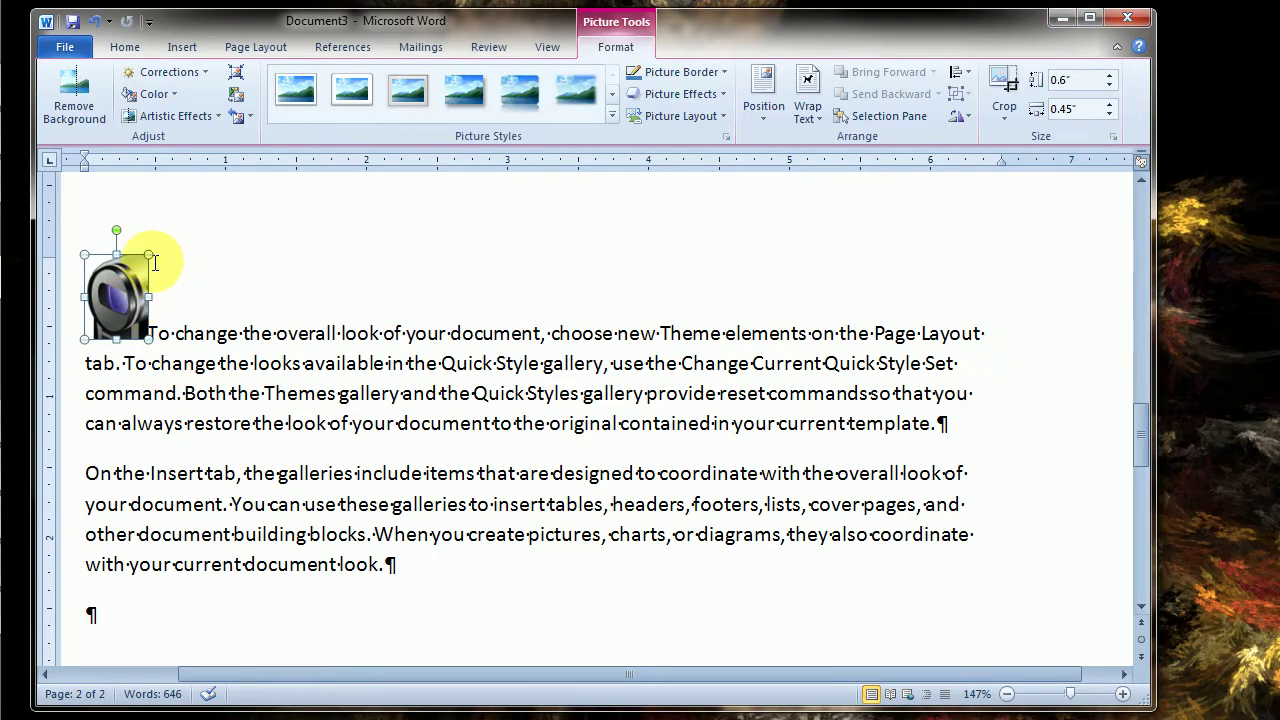
pyautogui.moveTo(147, 256); pyautogui.dragTo(154, 292)
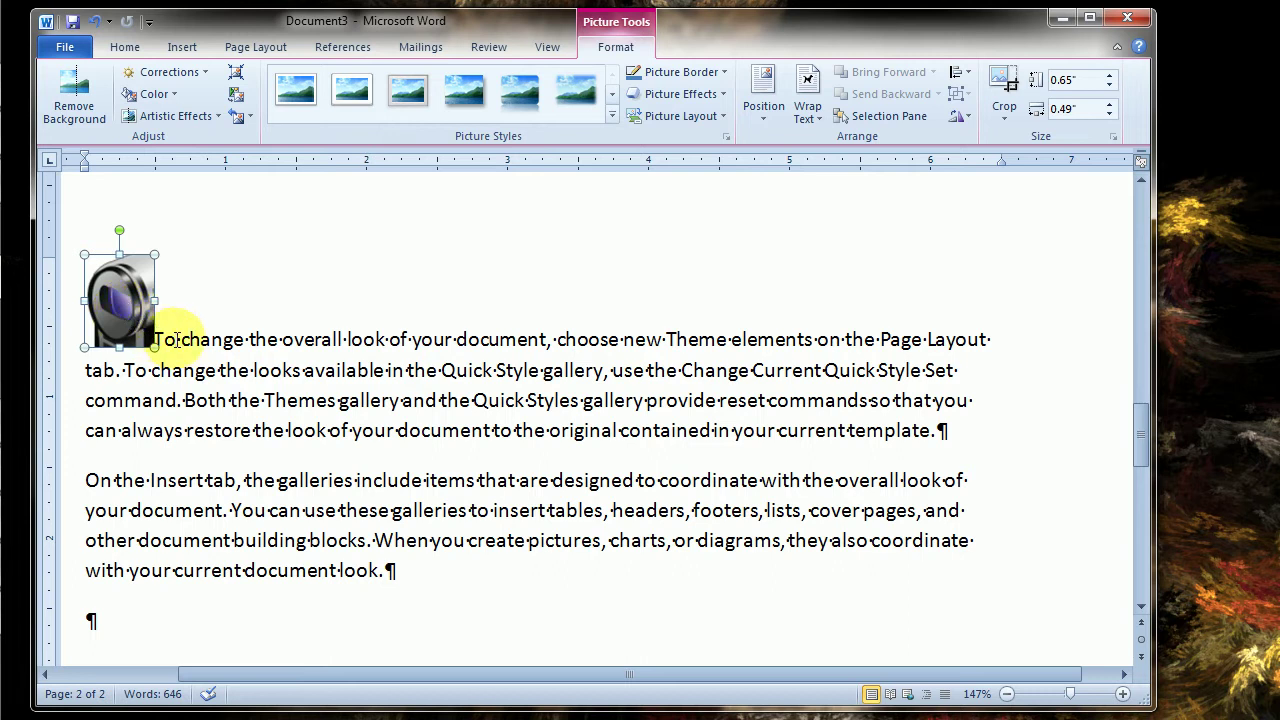
pyautogui.moveTo(120, 285); pyautogui.dragTo(152, 400)
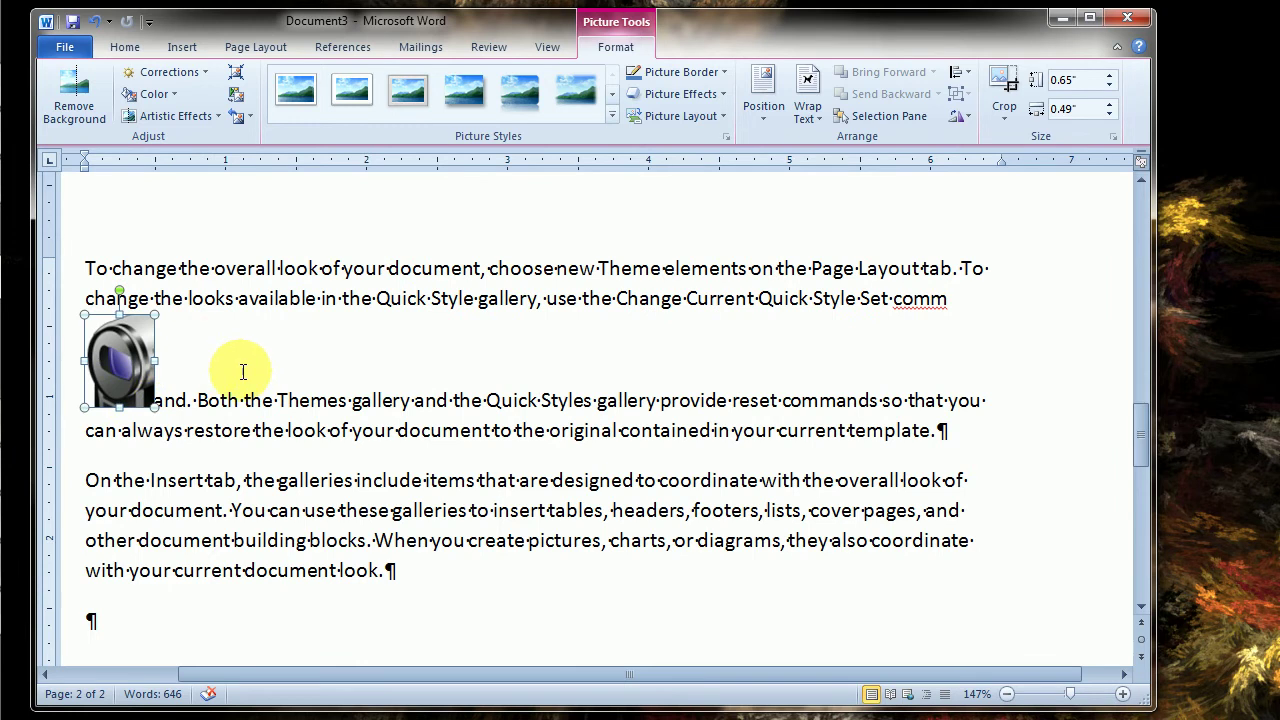
pyautogui.moveTo(120, 365); pyautogui.dragTo(355, 368)
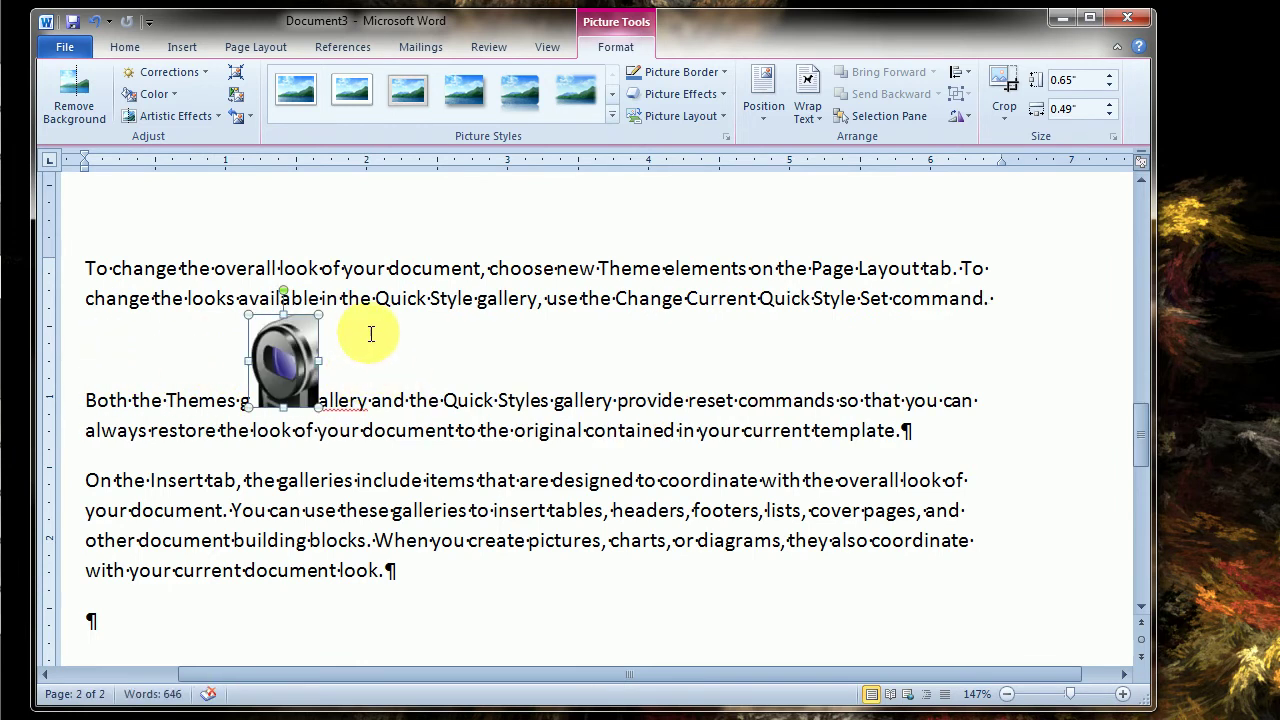
pyautogui.rightClick(289, 359)
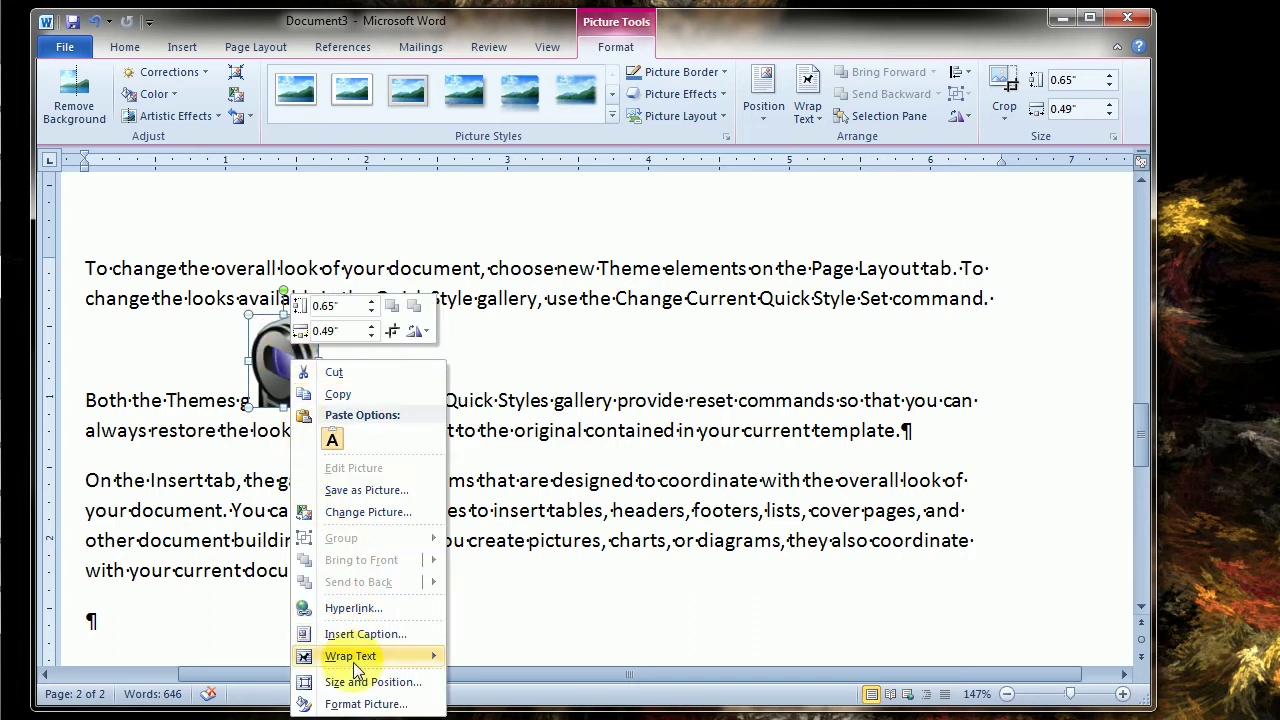
pyautogui.moveTo(345, 656)
pyautogui.click(500, 685)
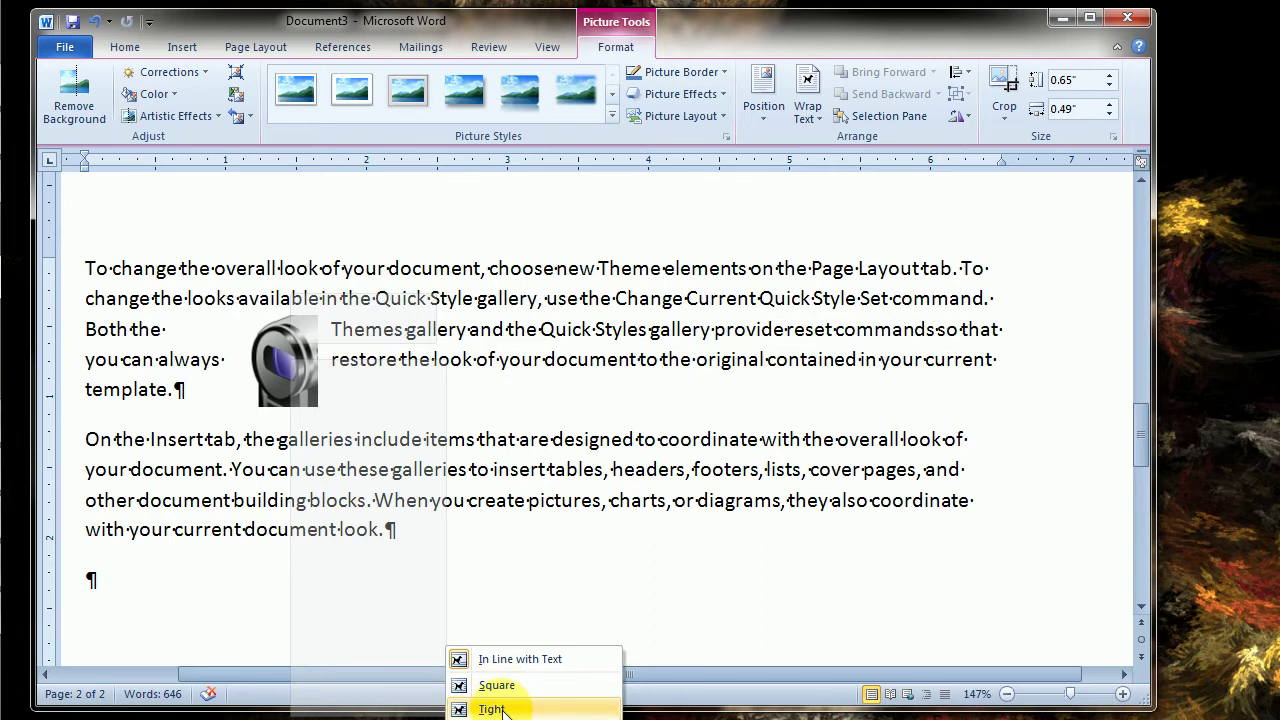
pyautogui.click(508, 518)
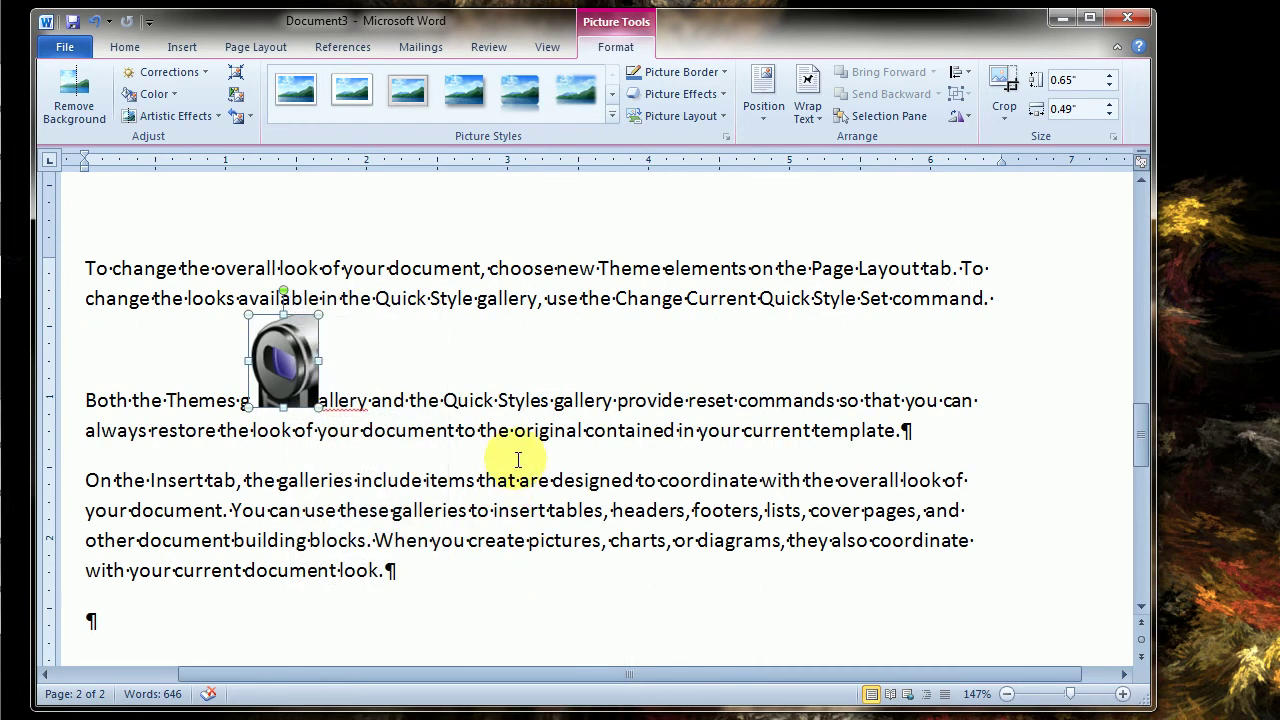
# Set the lens picture's text wrapping to Through and deselect it
pyautogui.rightClick(298, 320)
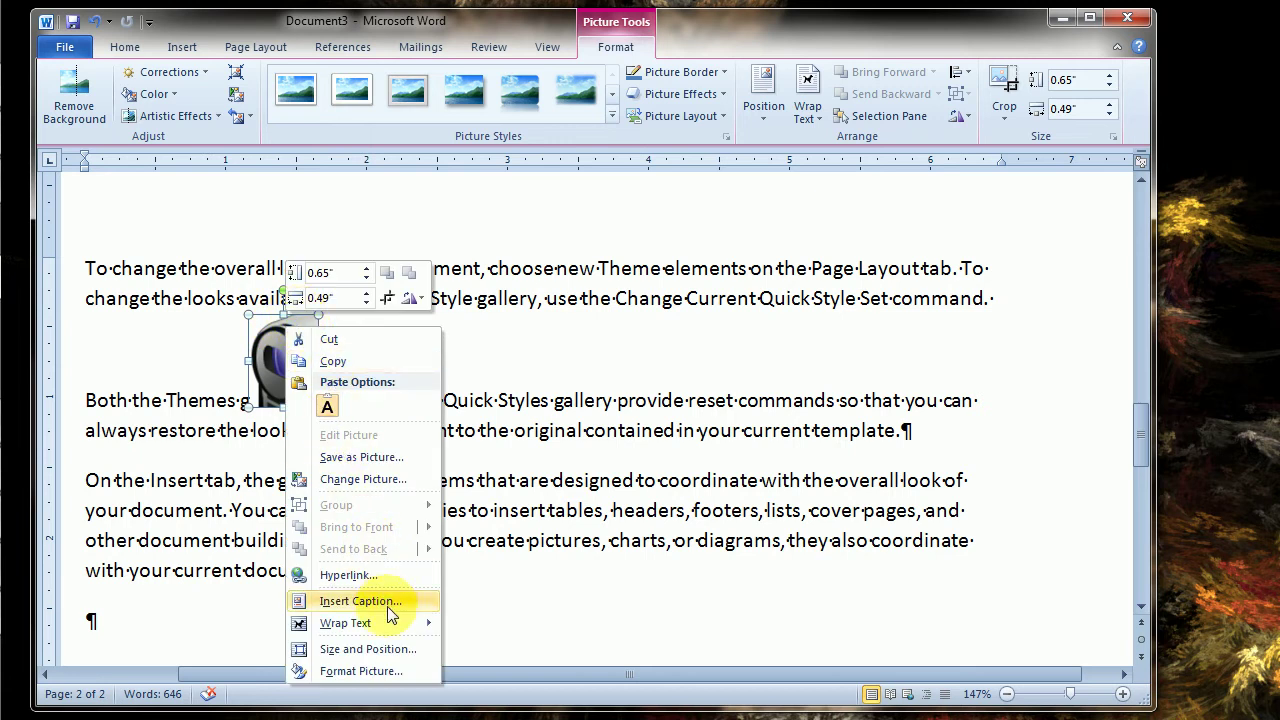
pyautogui.moveTo(390, 628)
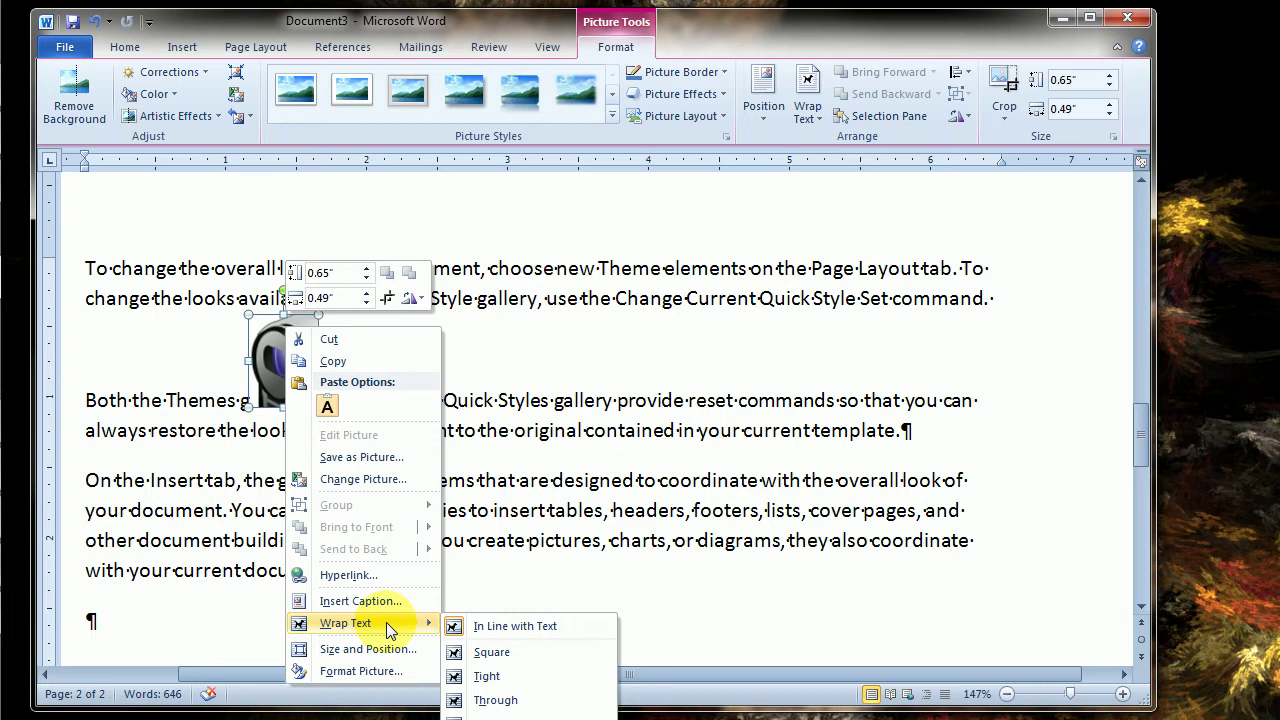
pyautogui.click(491, 652)
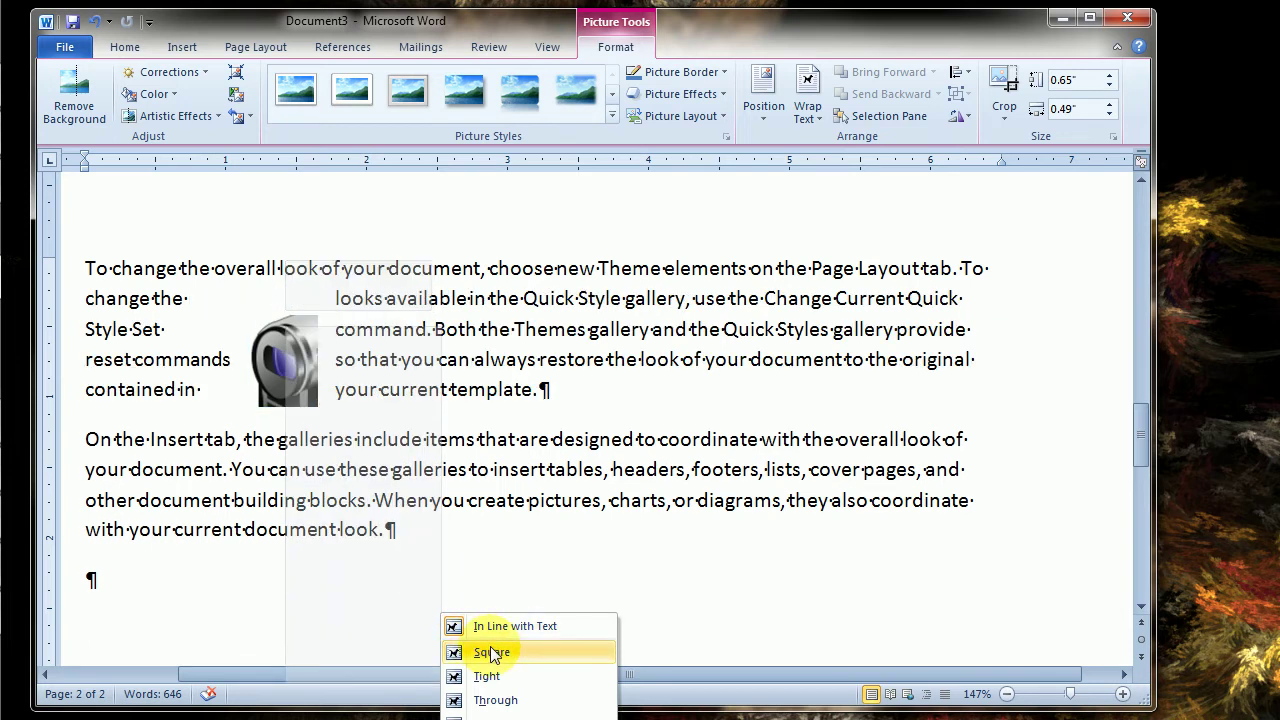
pyautogui.click(496, 700)
pyautogui.click(404, 360)
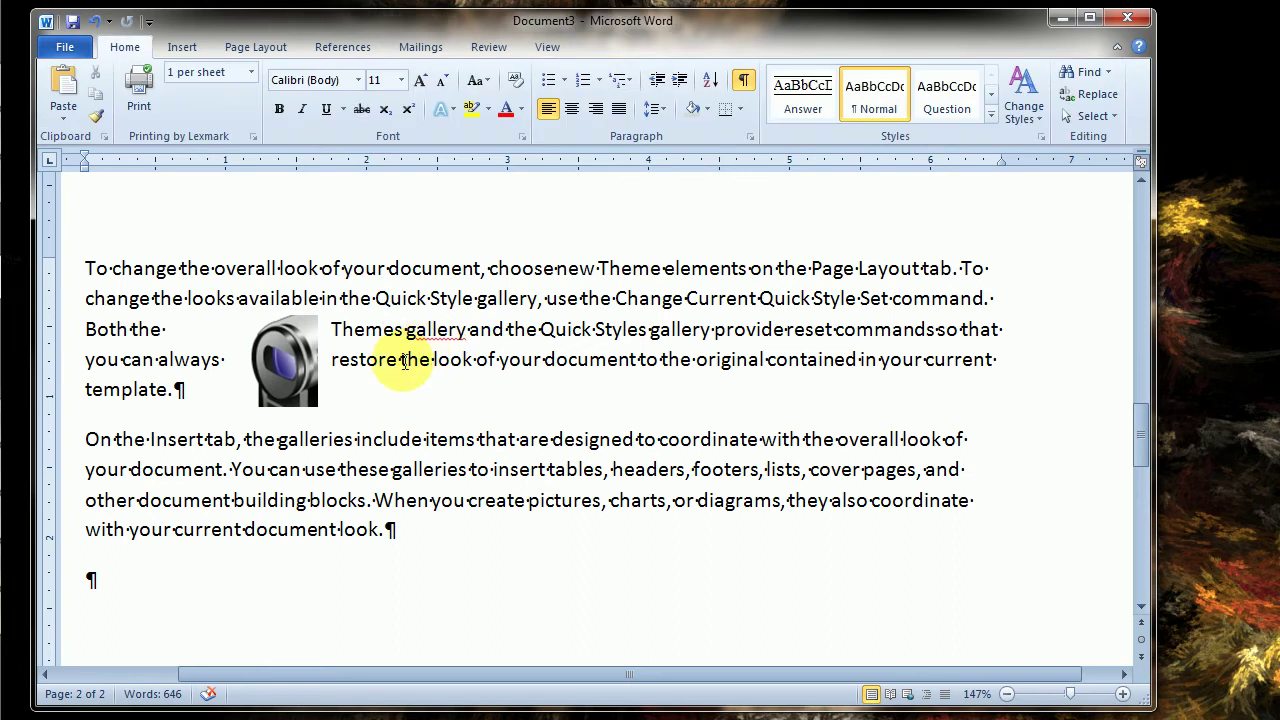
# Change the lens picture's text wrapping so that it sits behind the paragraph text
pyautogui.click(279, 363)
pyautogui.rightClick(280, 364)
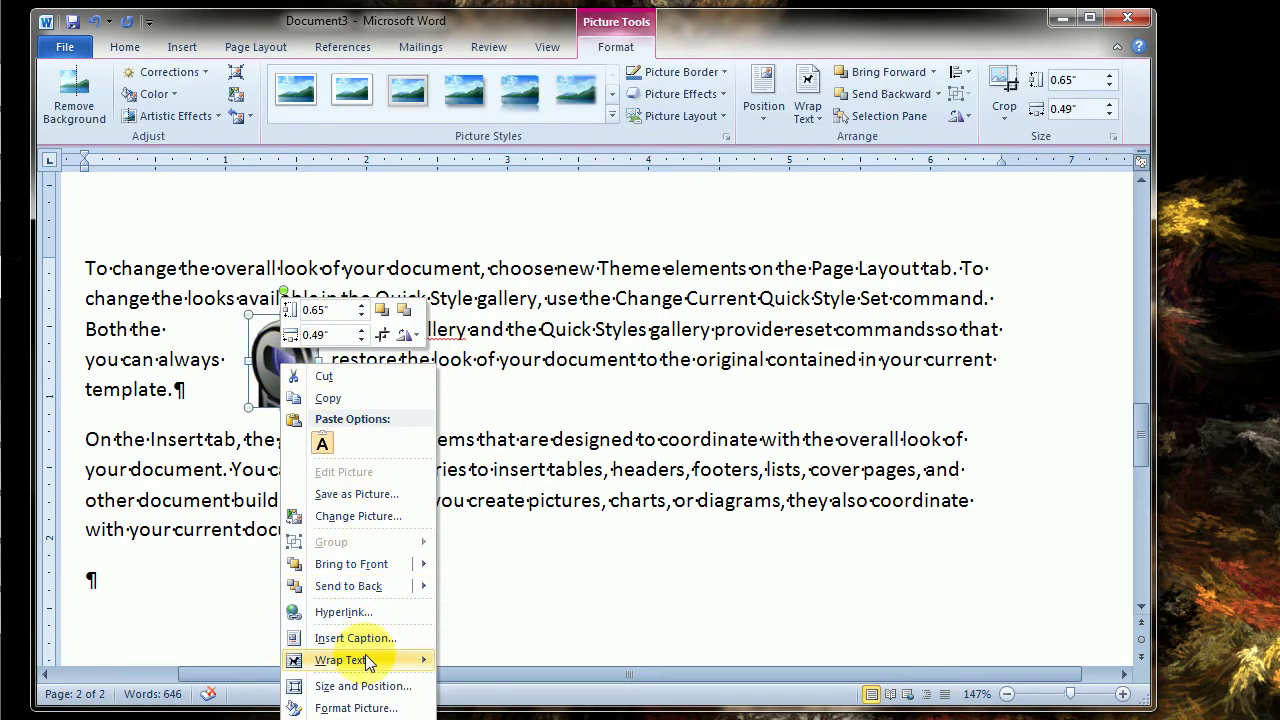
pyautogui.moveTo(368, 662)
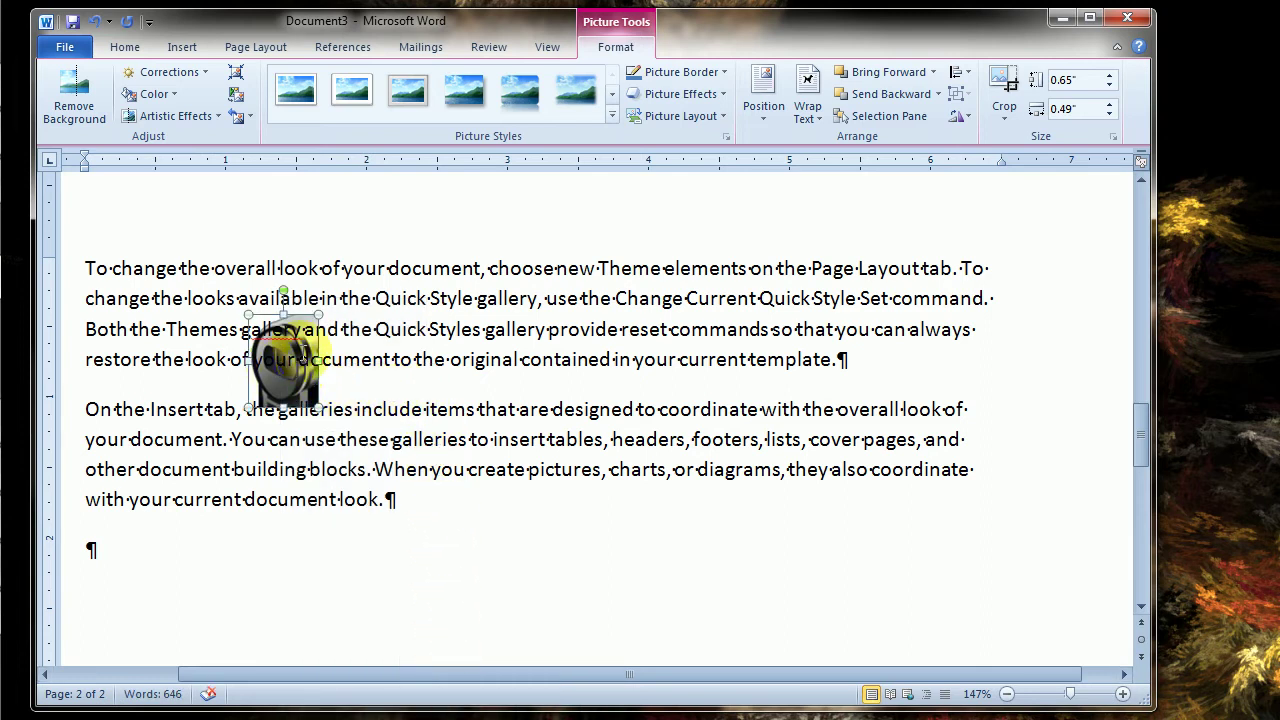
pyautogui.rightClick(395, 357)
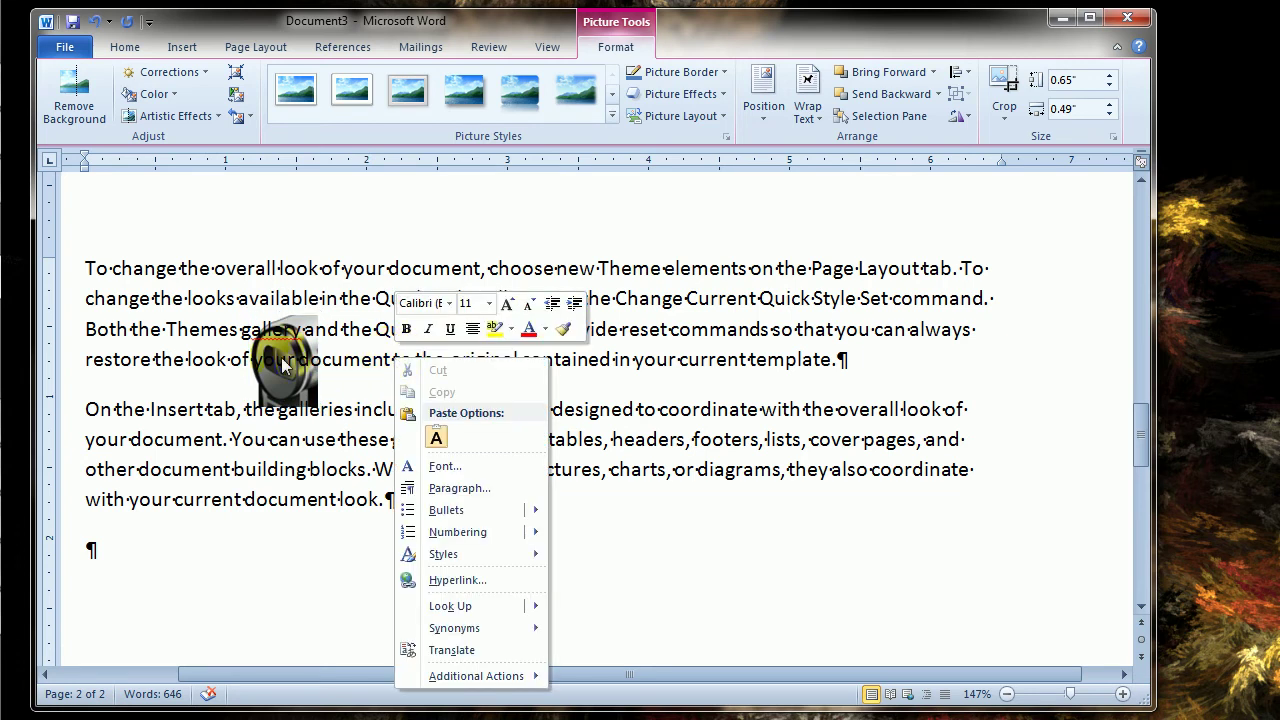
# Undo the lens picture's behind-text wrapping so the paragraph text flows around it again
pyautogui.click(281, 357)
pyautogui.rightClick(284, 393)
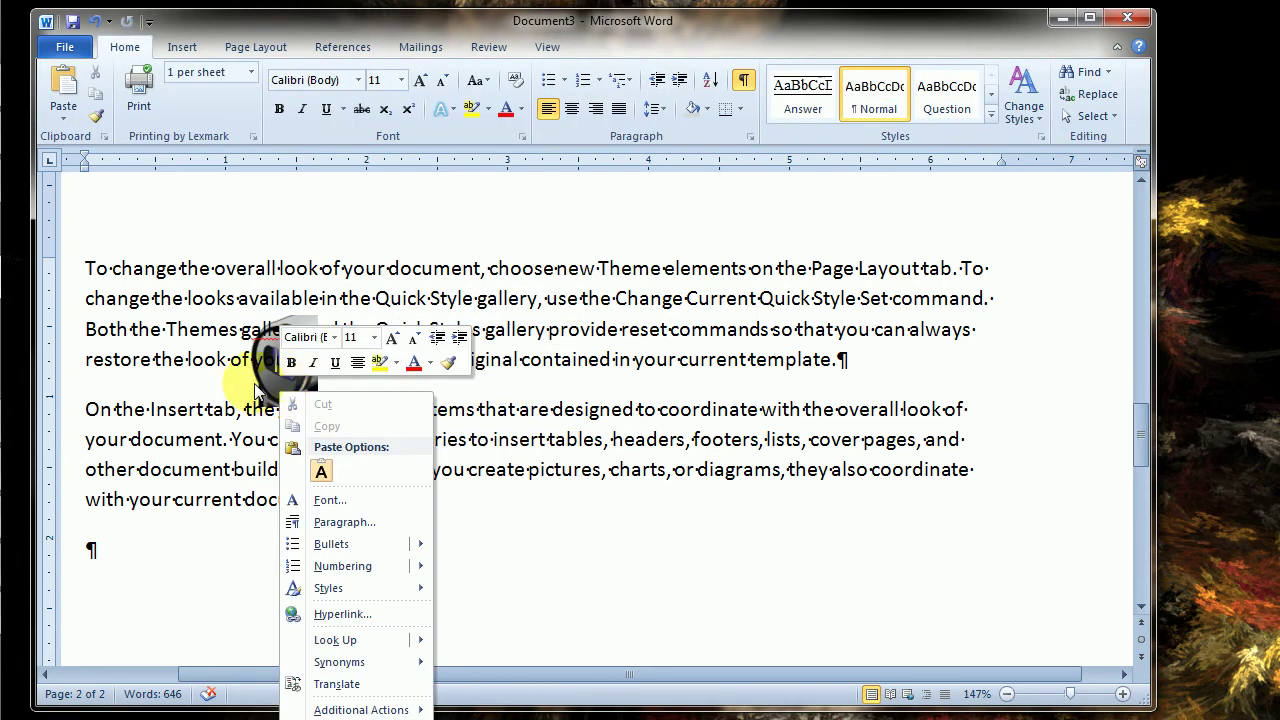
pyautogui.click(505, 390)
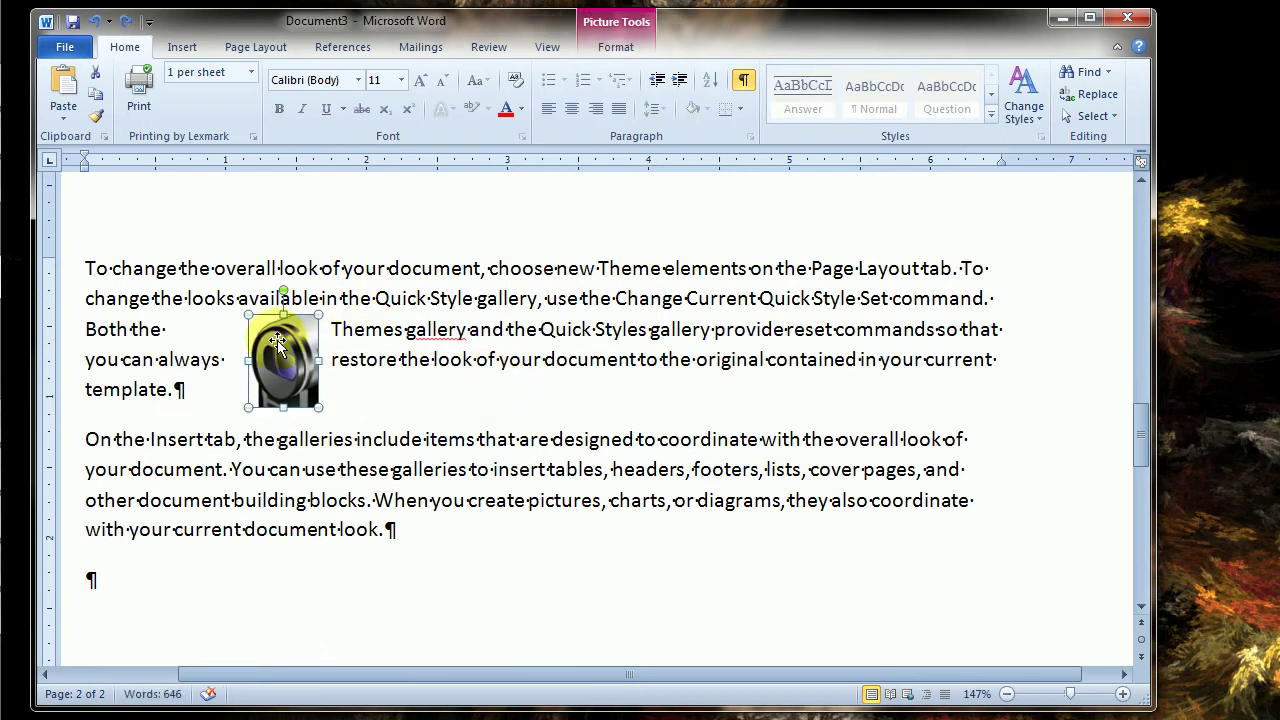
pyautogui.rightClick(280, 345)
pyautogui.moveTo(420, 637)
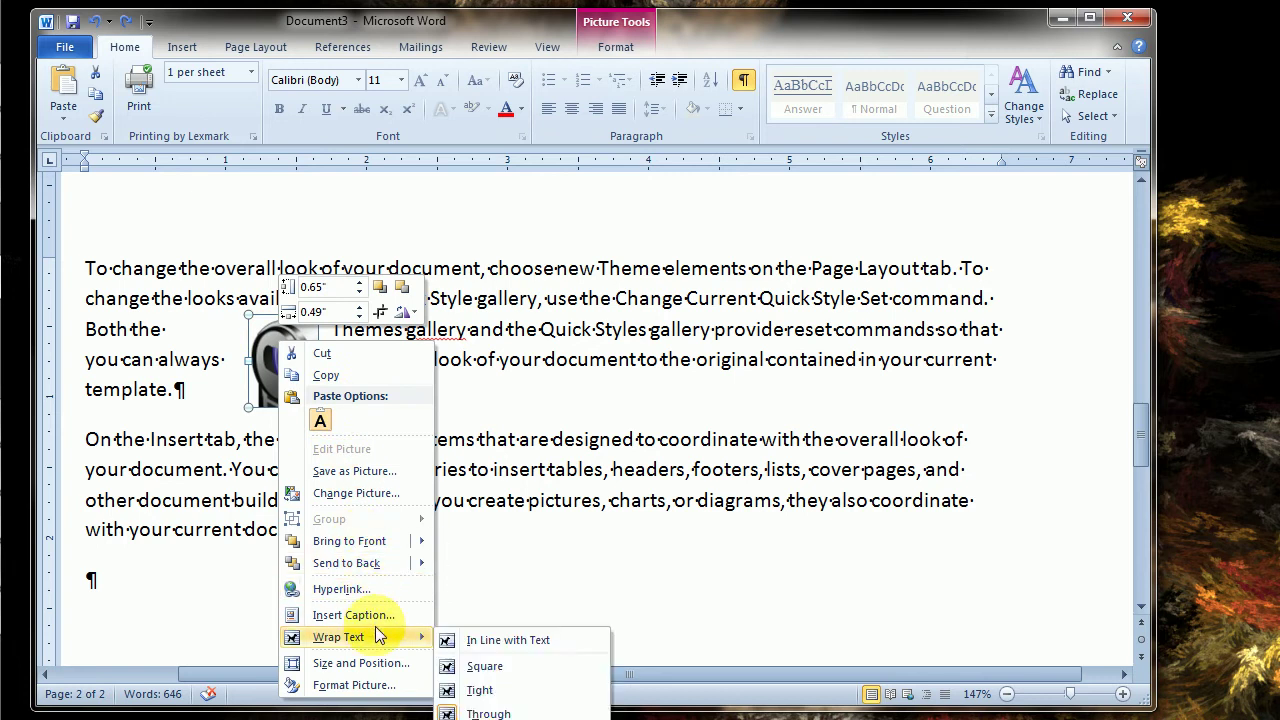
pyautogui.click(510, 719)
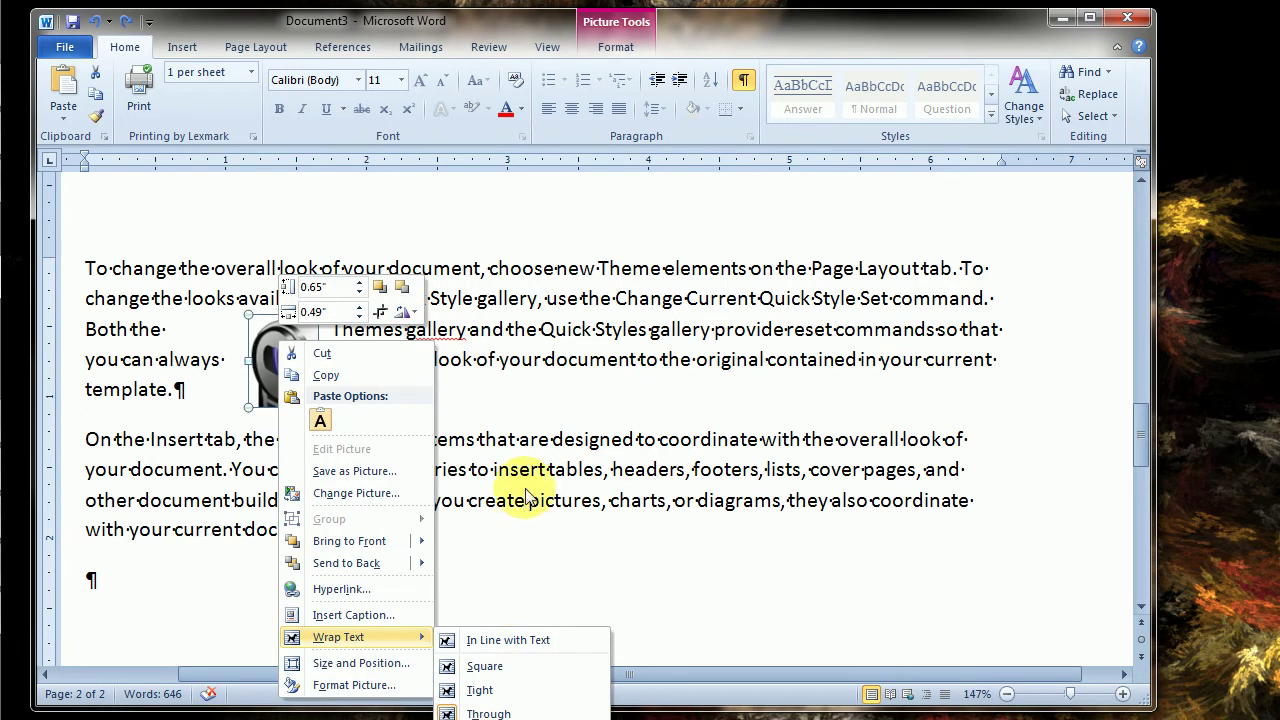
pyautogui.click(533, 409)
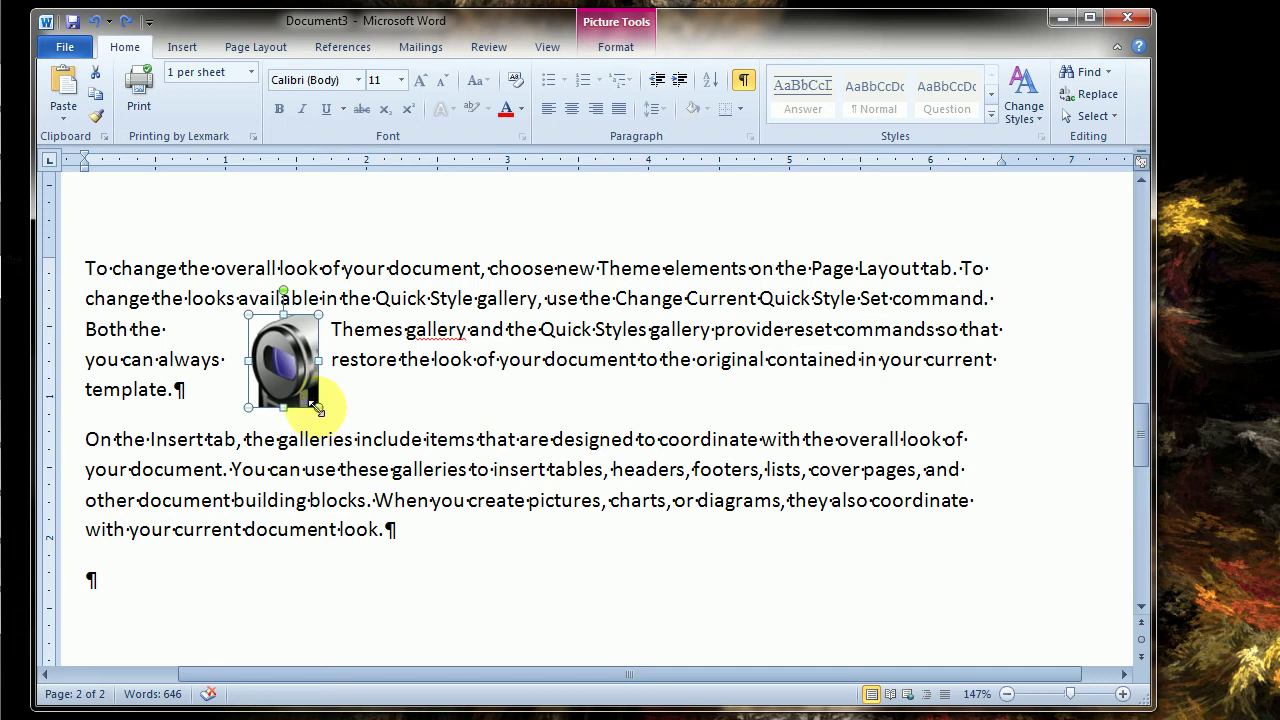
# Enlarge the lens picture to about 2.07" high by 1.55" wide and move it to the middle of the two paragraphs, level with the first line
pyautogui.moveTo(318, 409); pyautogui.dragTo(480, 500)
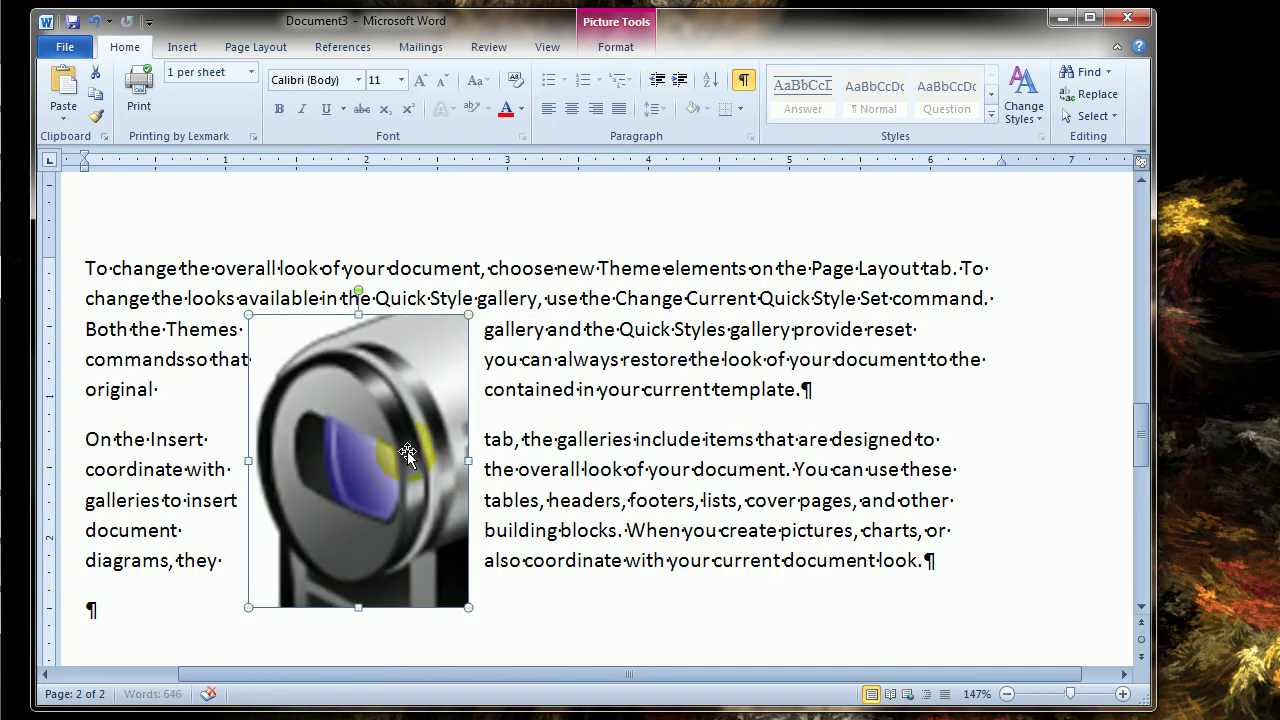
pyautogui.moveTo(407, 453); pyautogui.dragTo(534, 401)
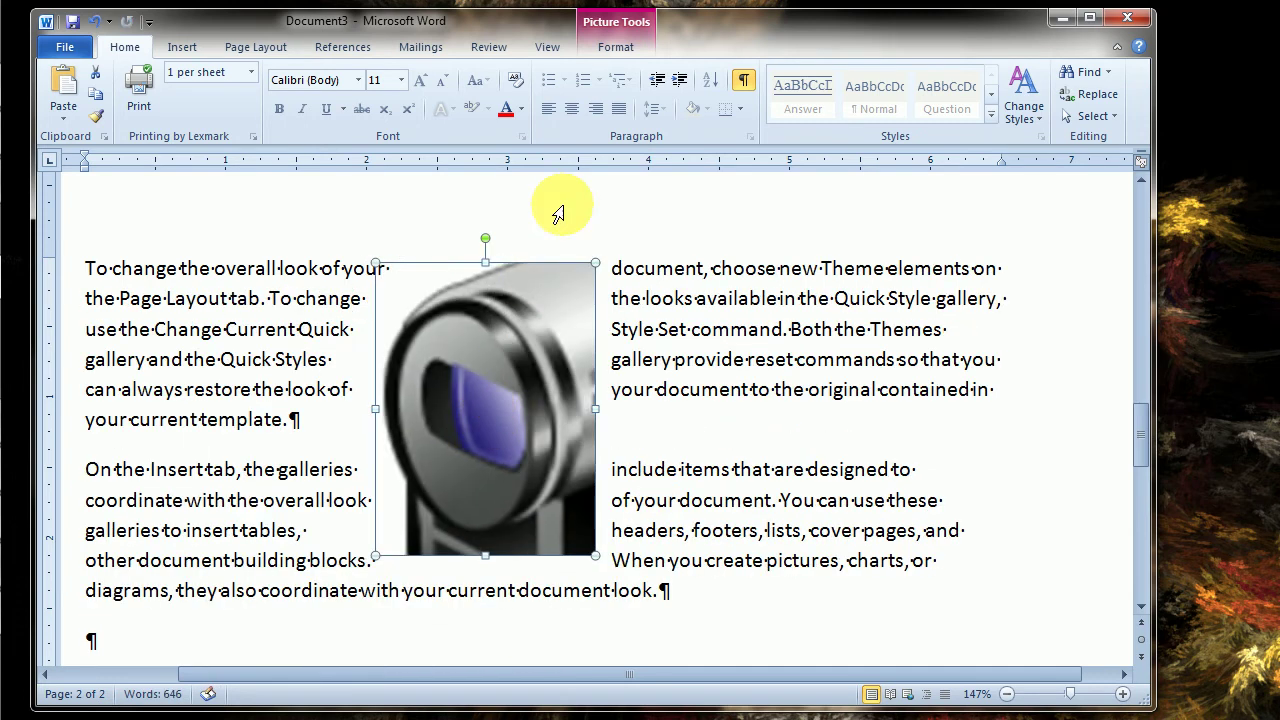
# Recolor the enlarged lens picture with the pale, washed-out variation
pyautogui.click(618, 48)
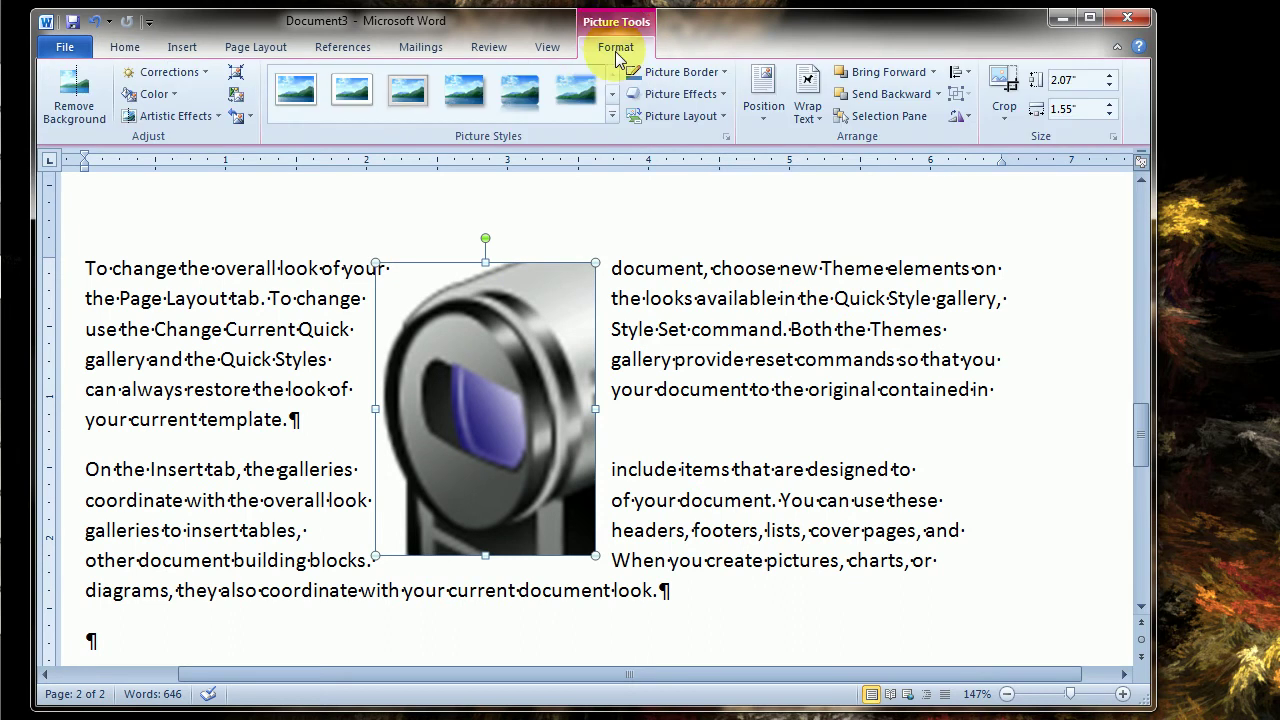
pyautogui.click(166, 72)
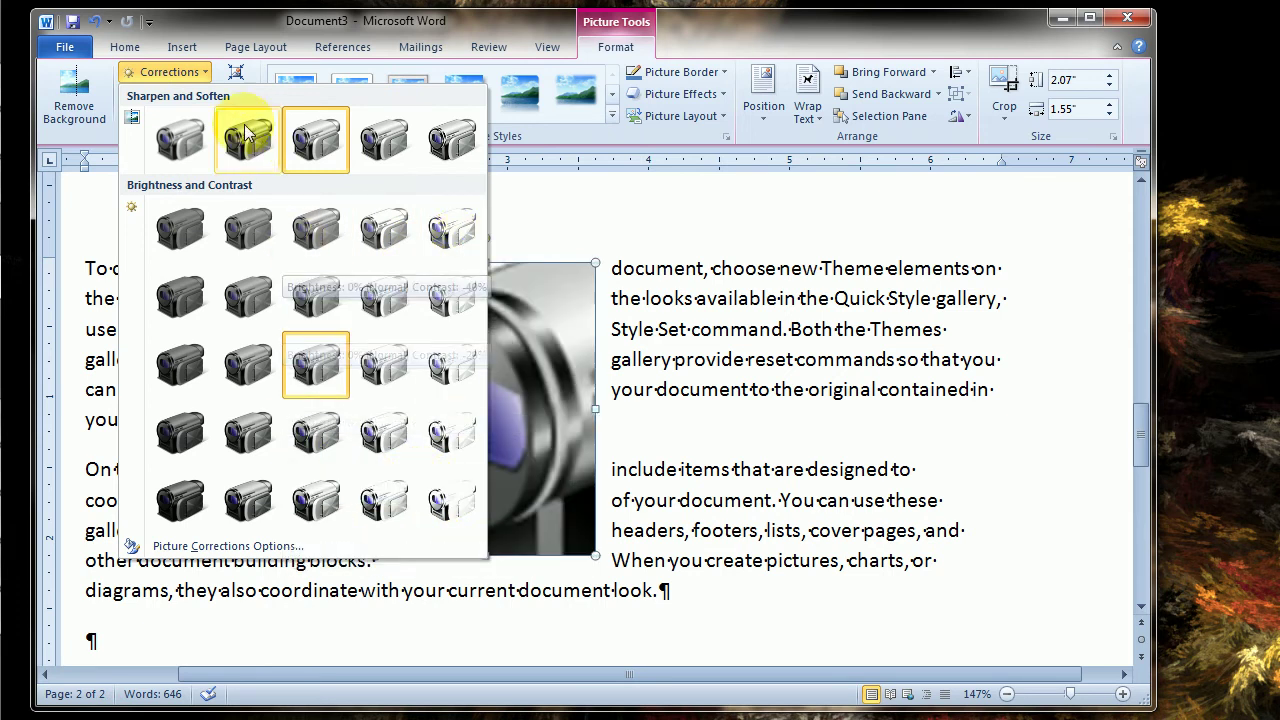
pyautogui.click(168, 72)
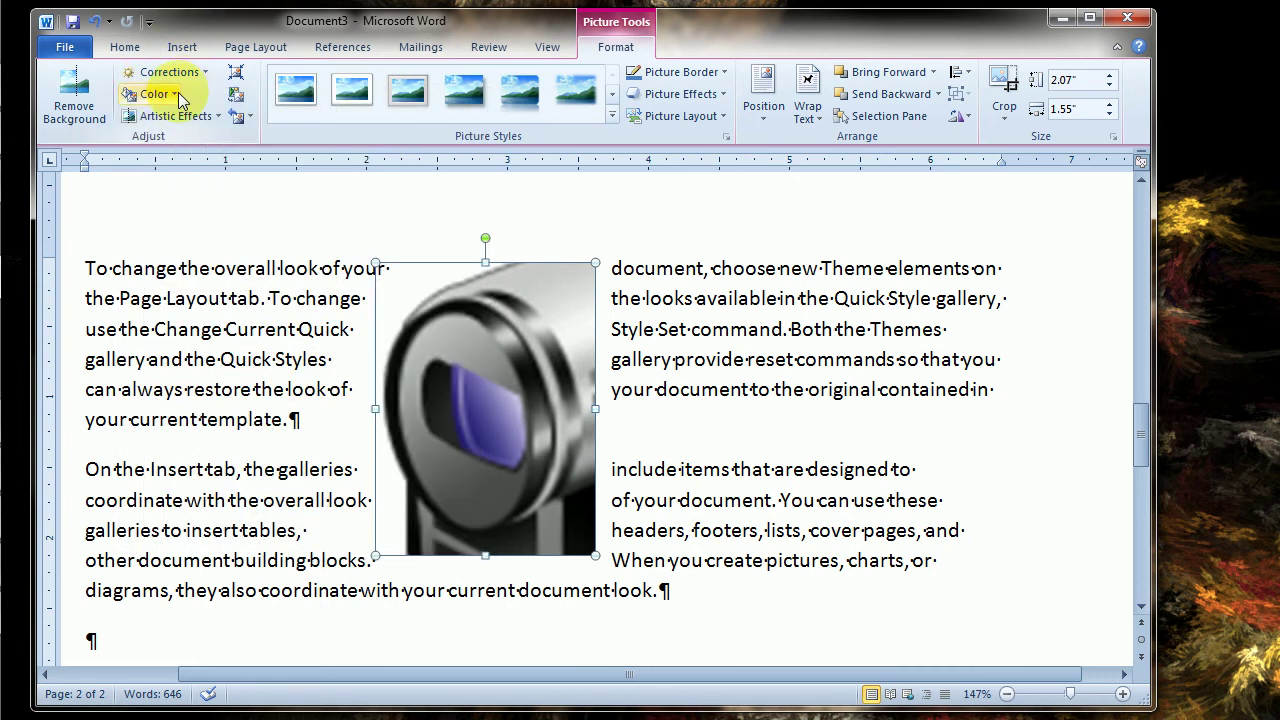
pyautogui.click(176, 93)
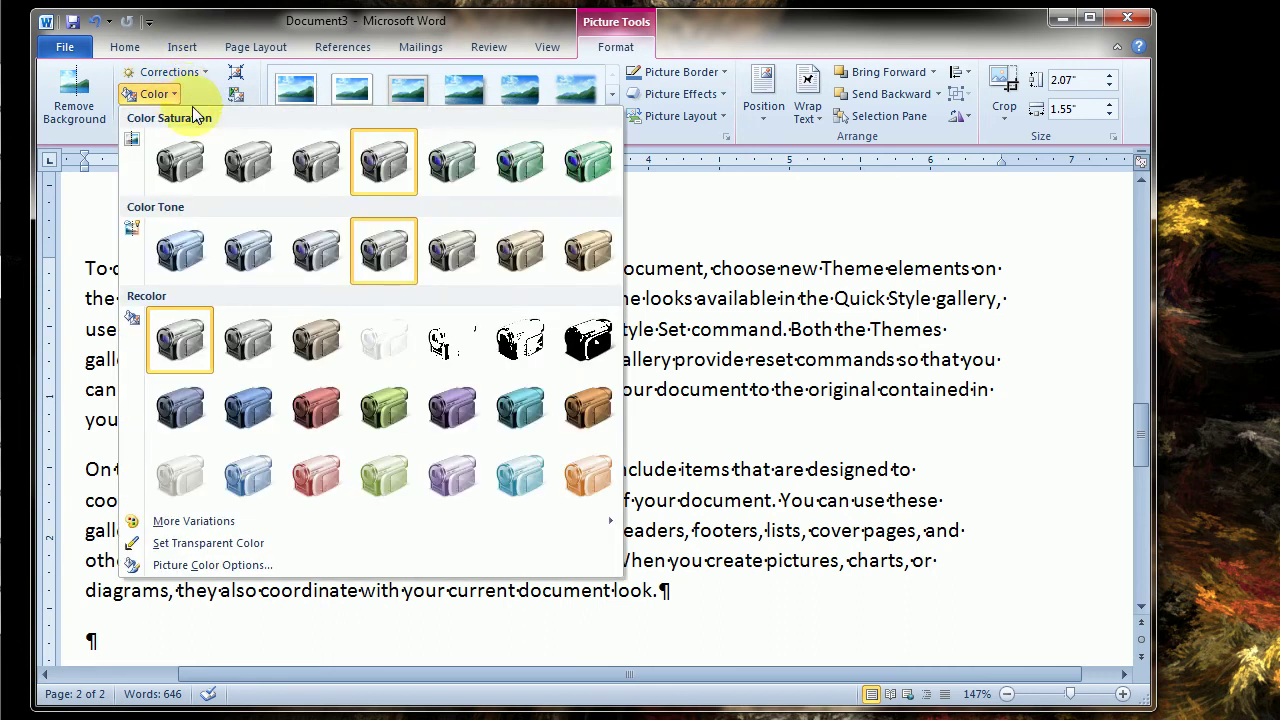
pyautogui.click(372, 356)
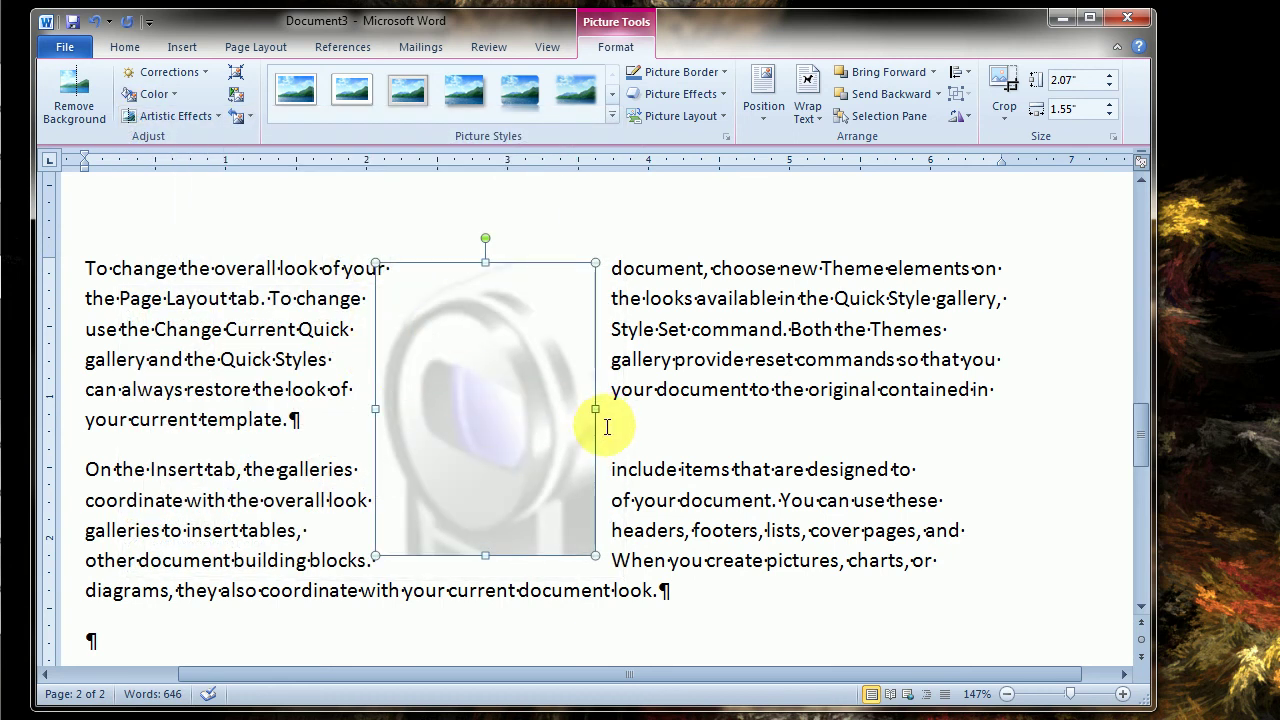
# Set the faded lens picture's text wrapping so that it sits behind both paragraphs
pyautogui.rightClick(509, 421)
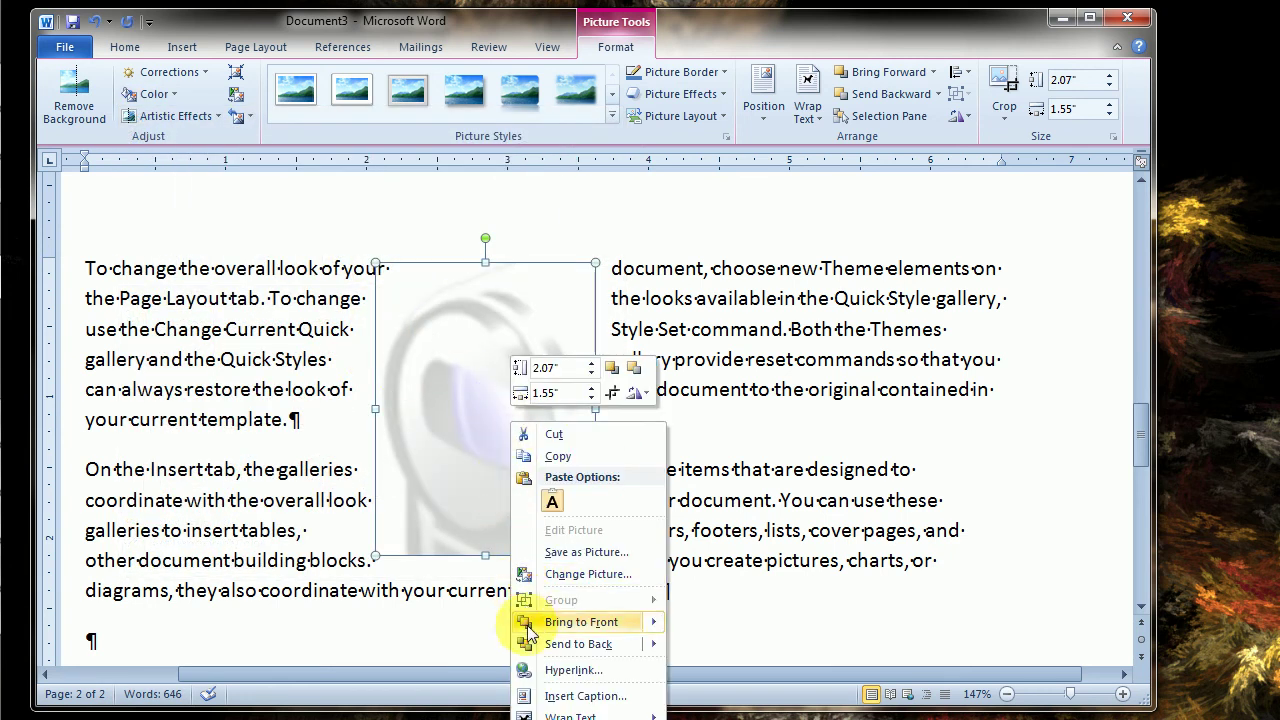
pyautogui.moveTo(556, 716)
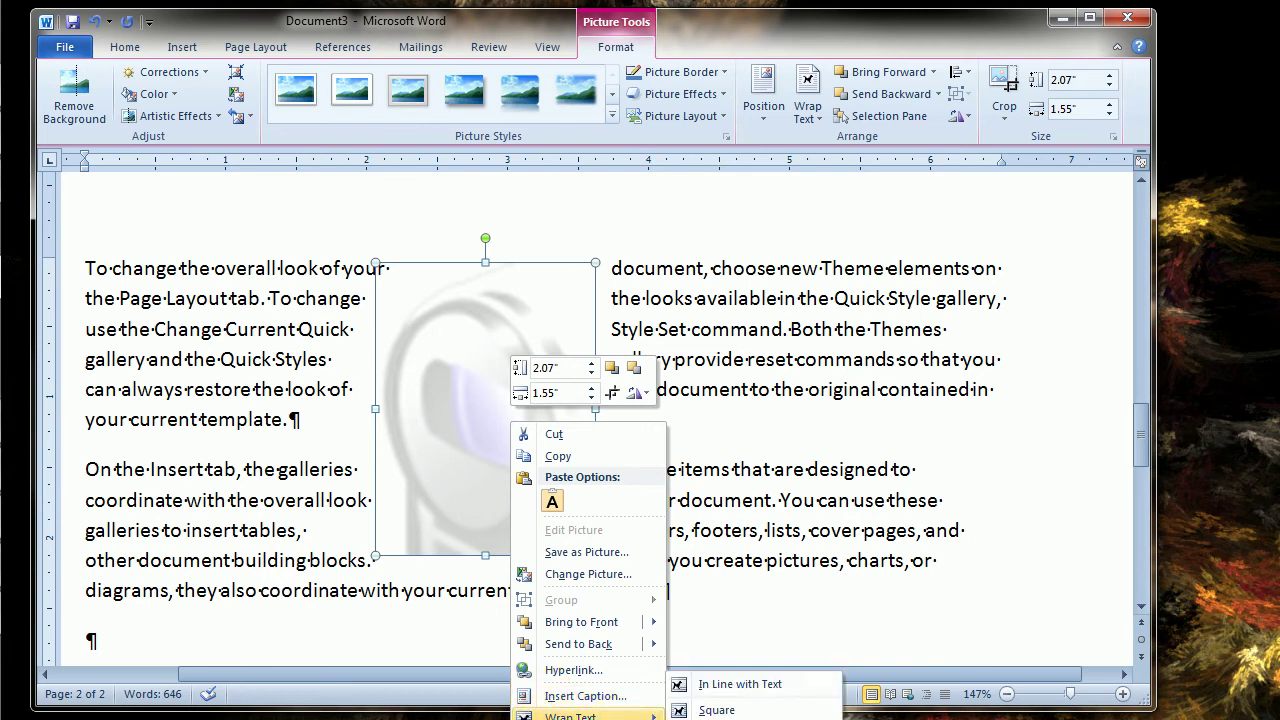
pyautogui.click(745, 719)
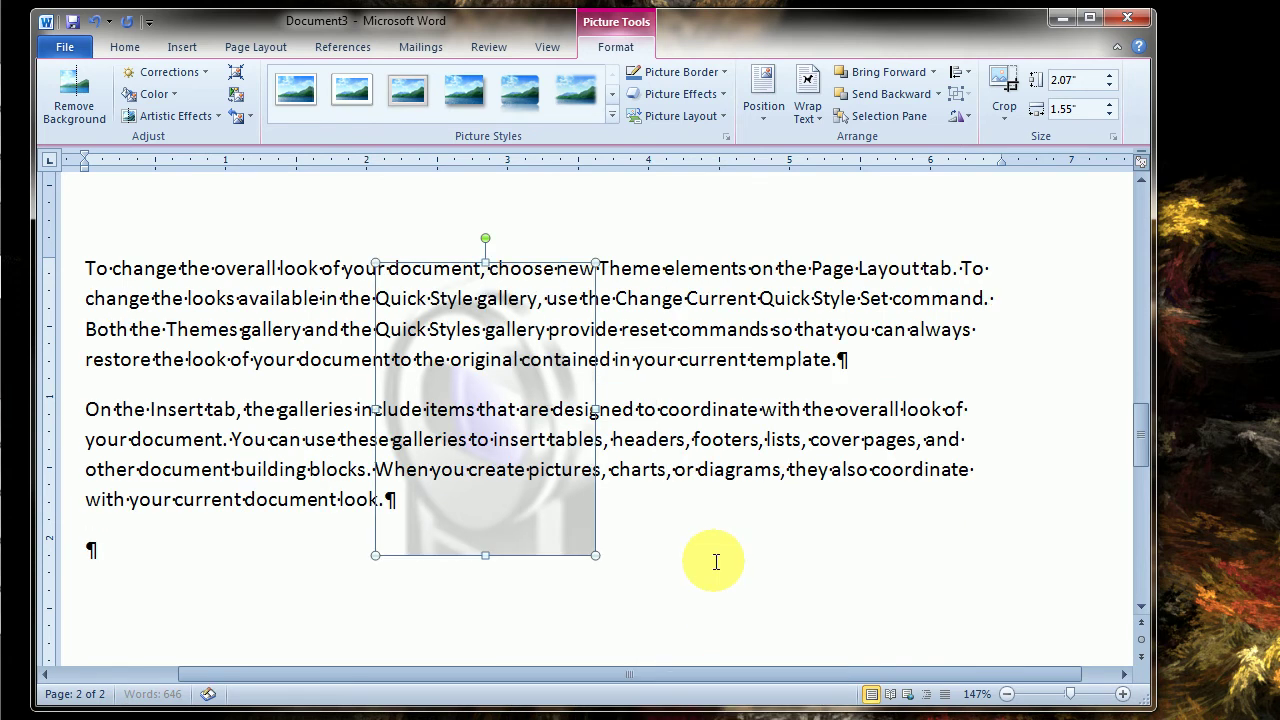